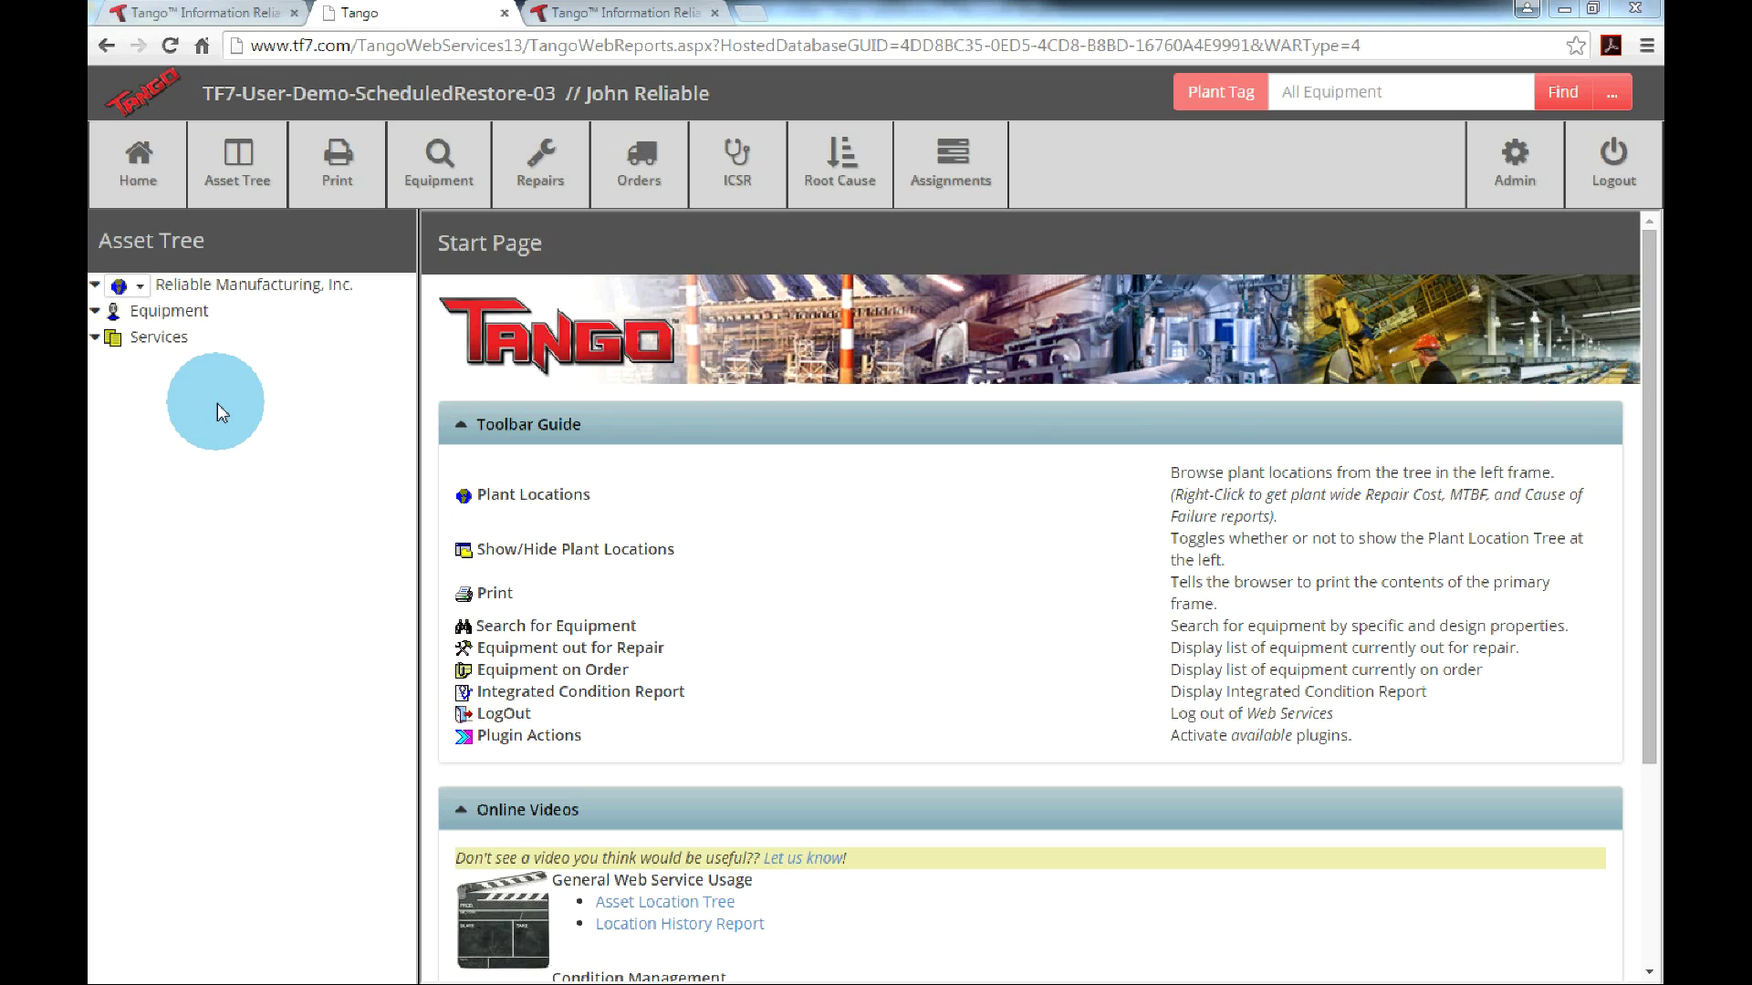
Open the Motor Control Center Layout report for 123-MCC Complete under Reliable Manufacturing > 101 Cooling Tower > Tower.
left_click(97, 287)
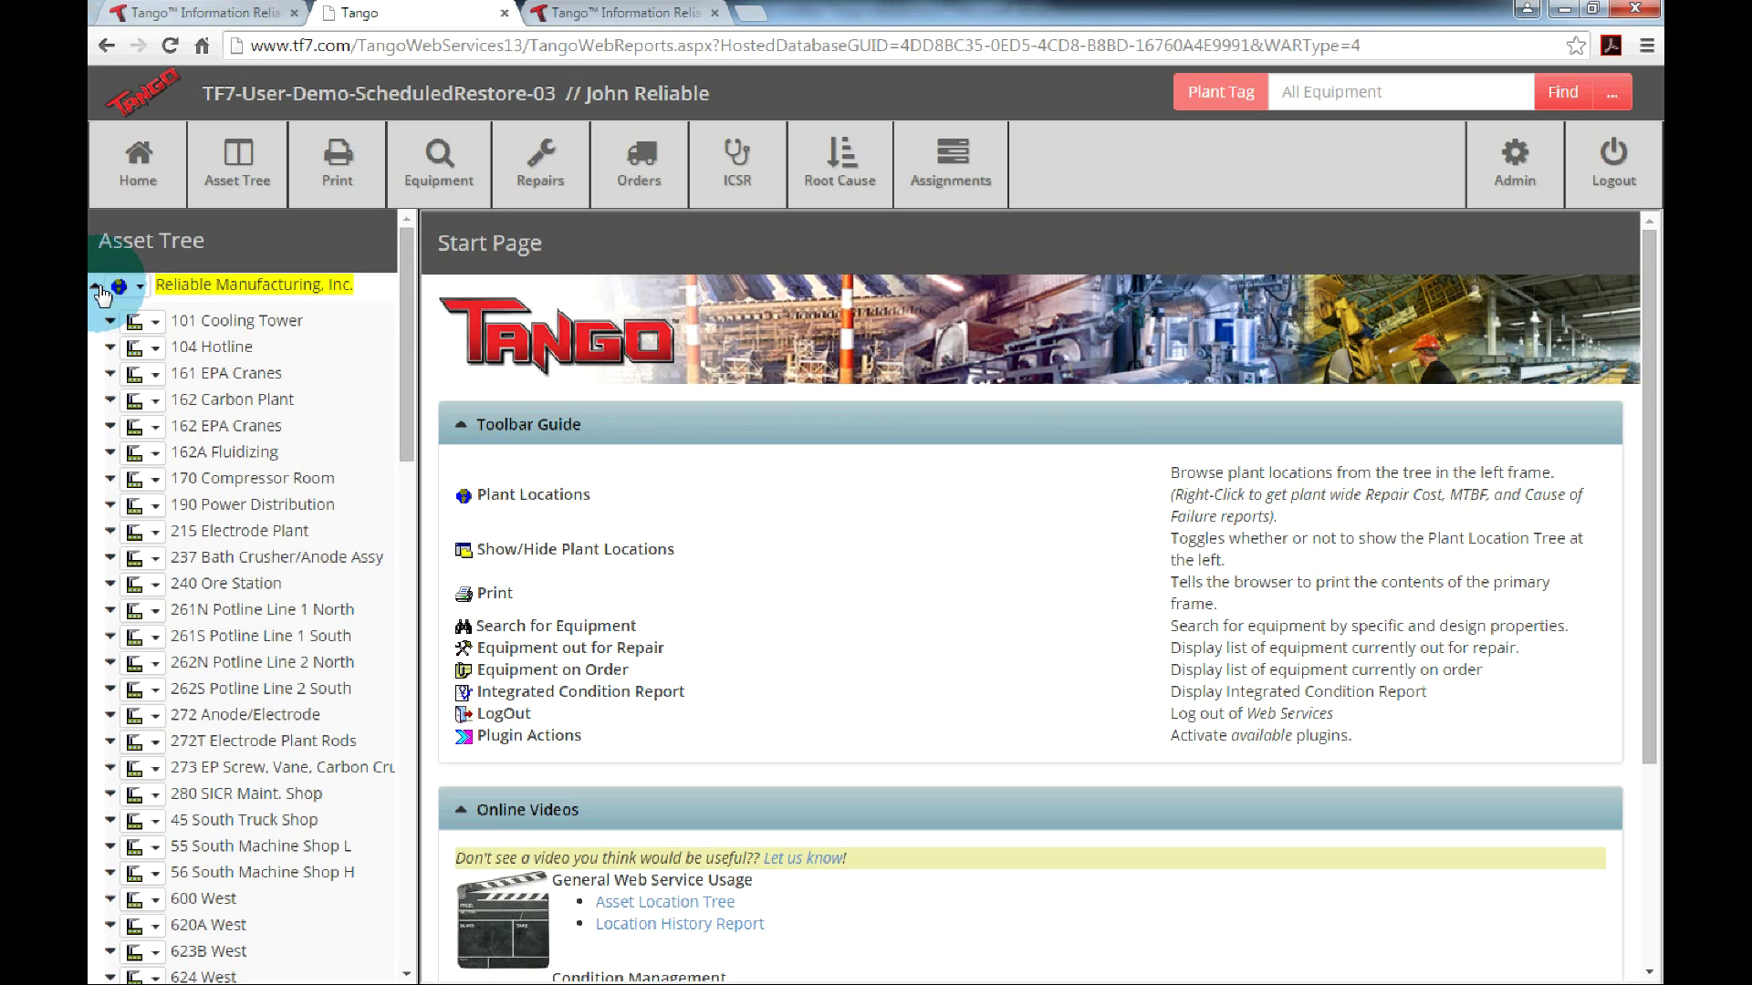
left_click(233, 322)
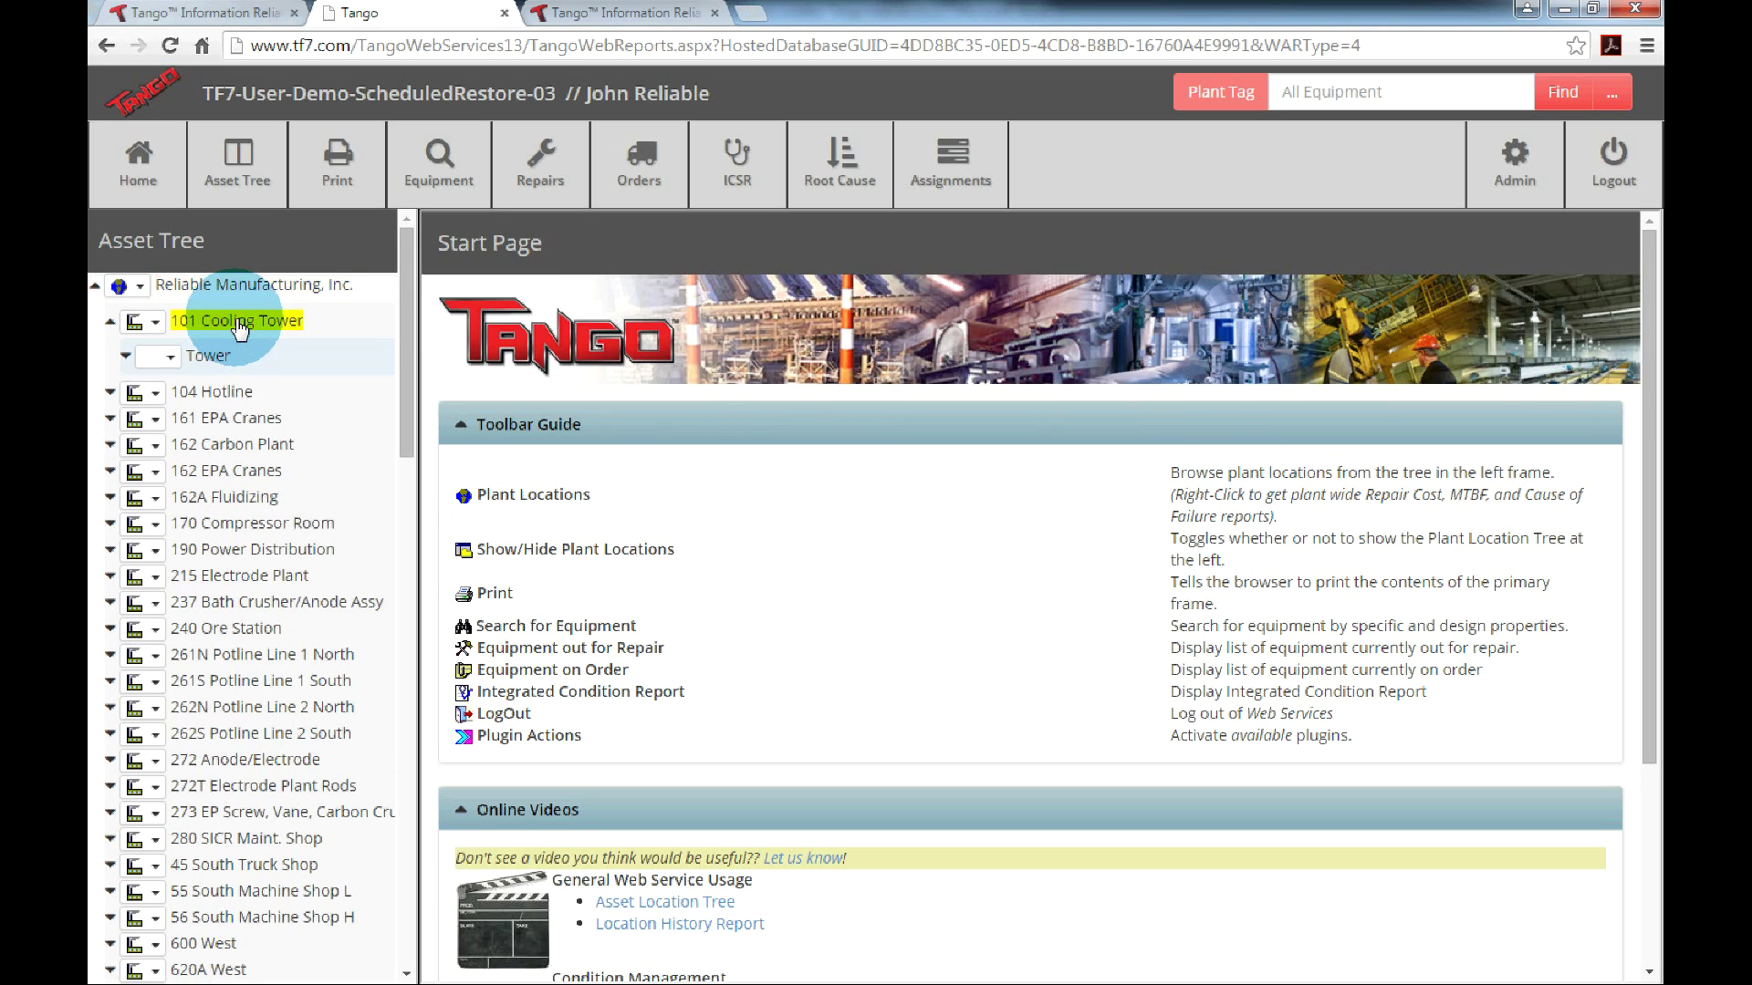
left_click(217, 358)
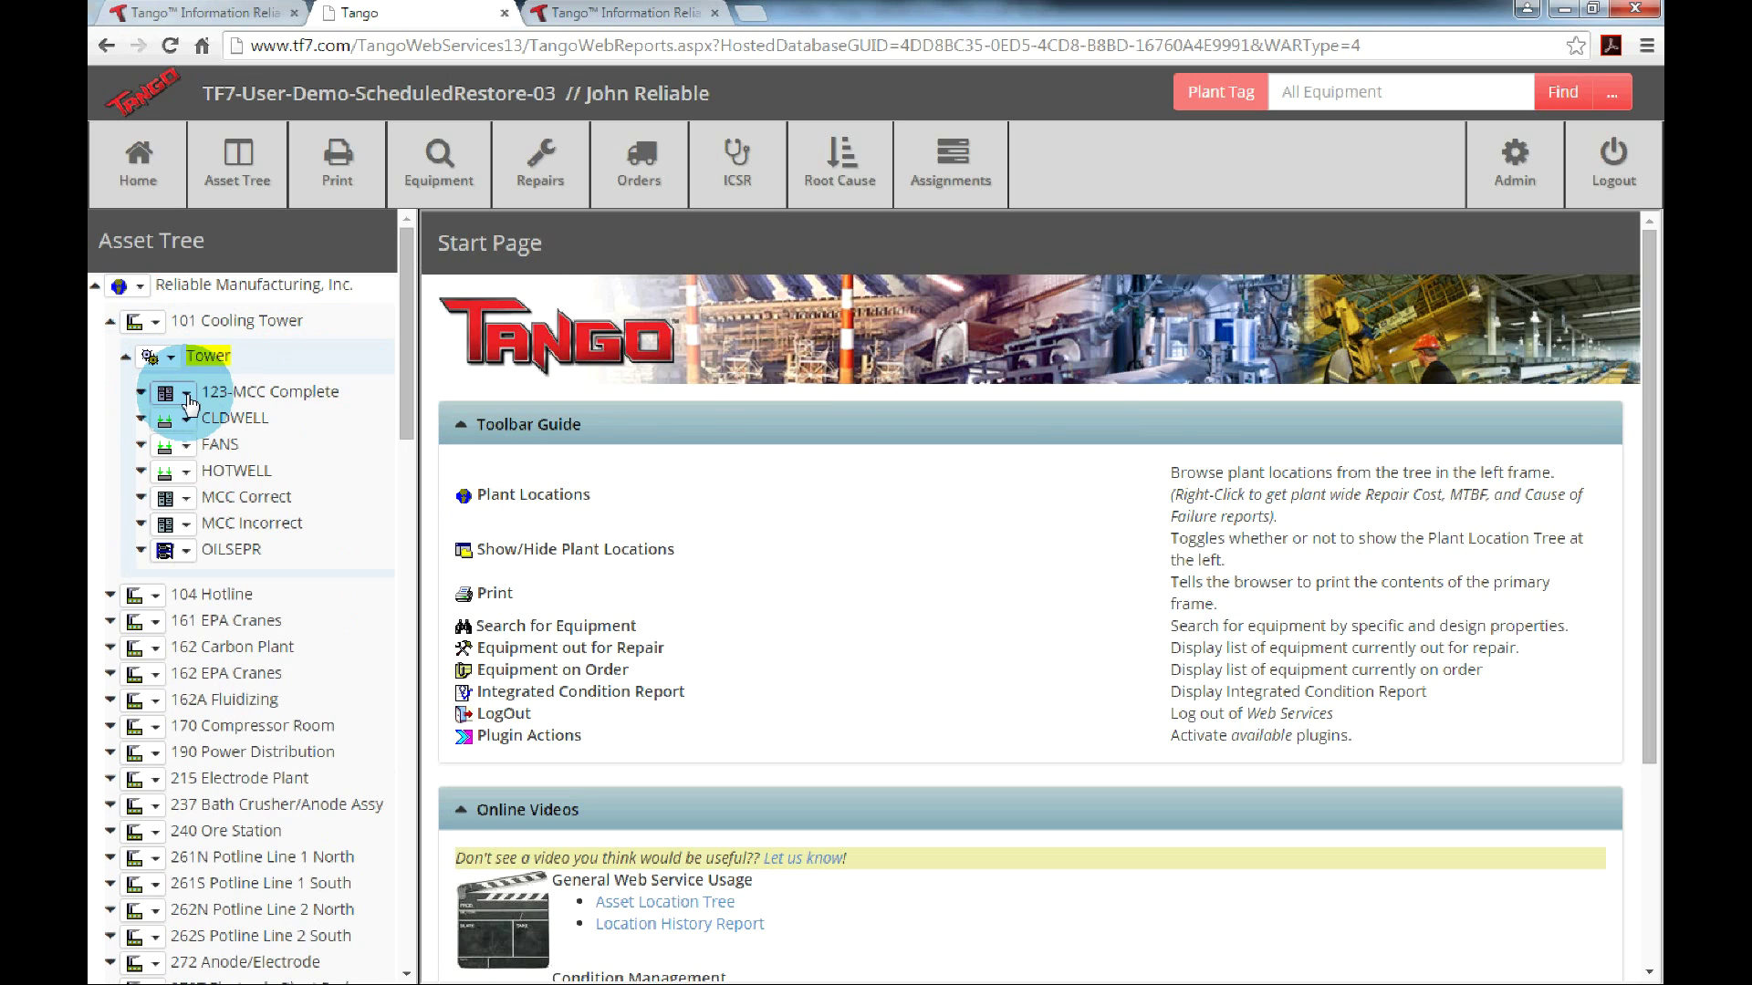
left_click(187, 395)
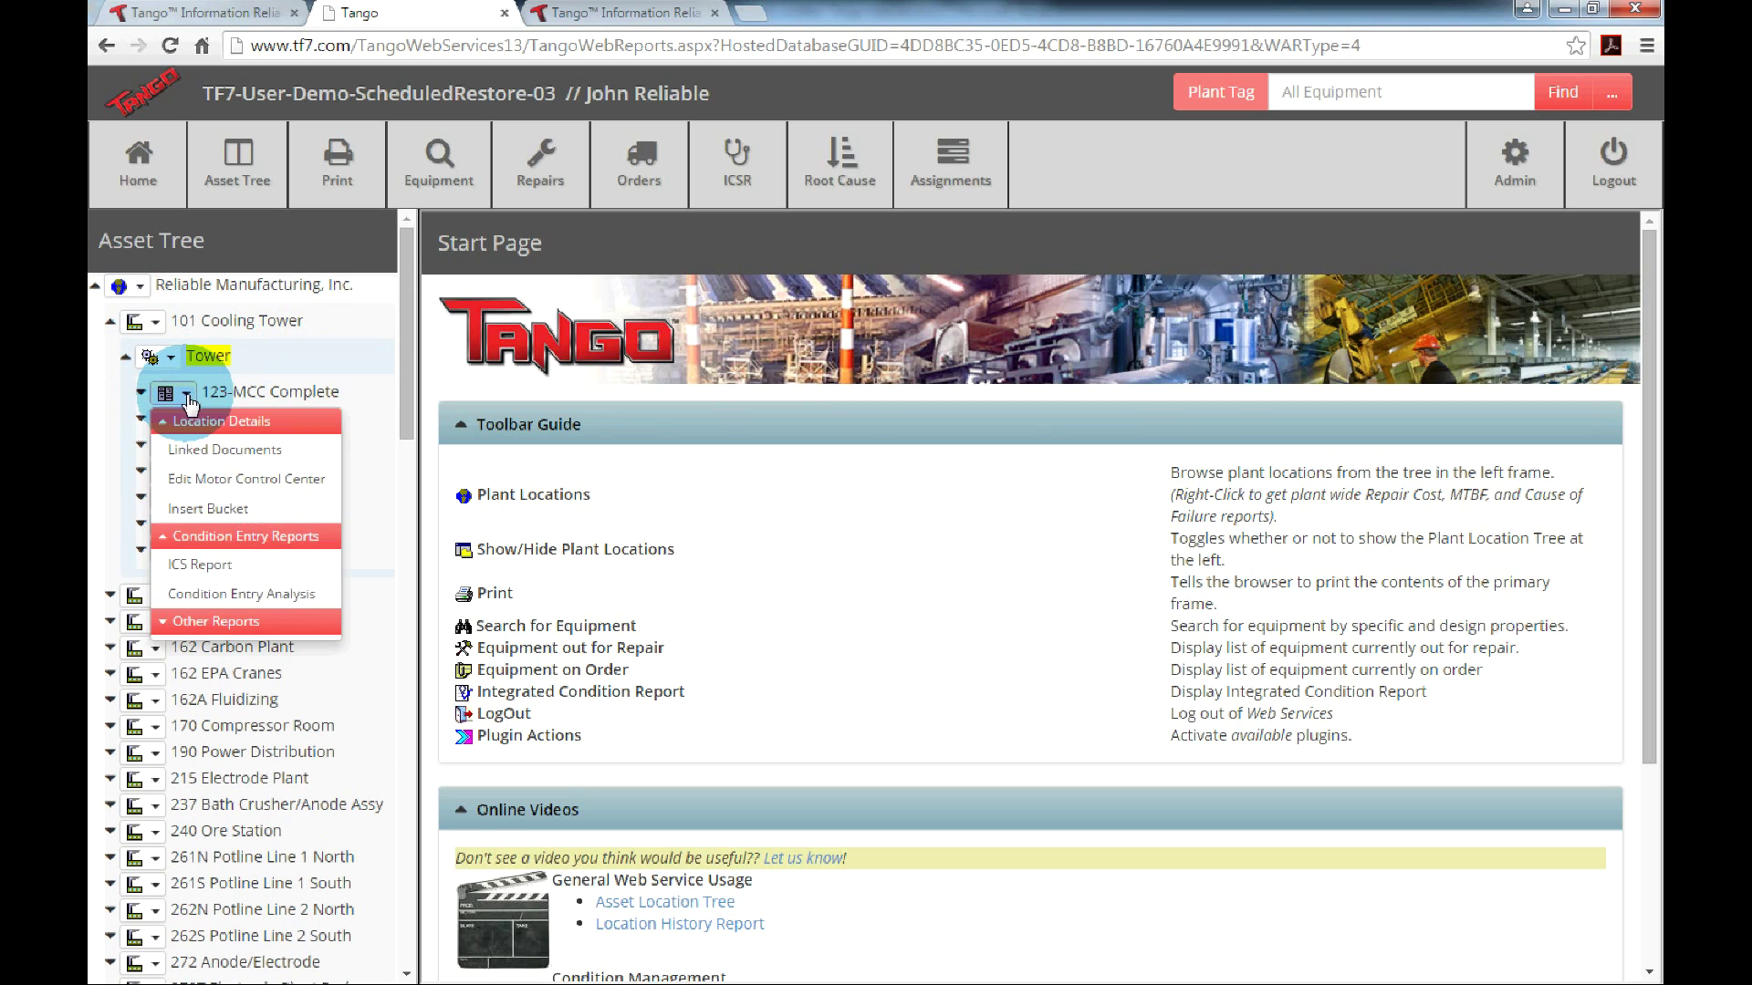
left_click(216, 622)
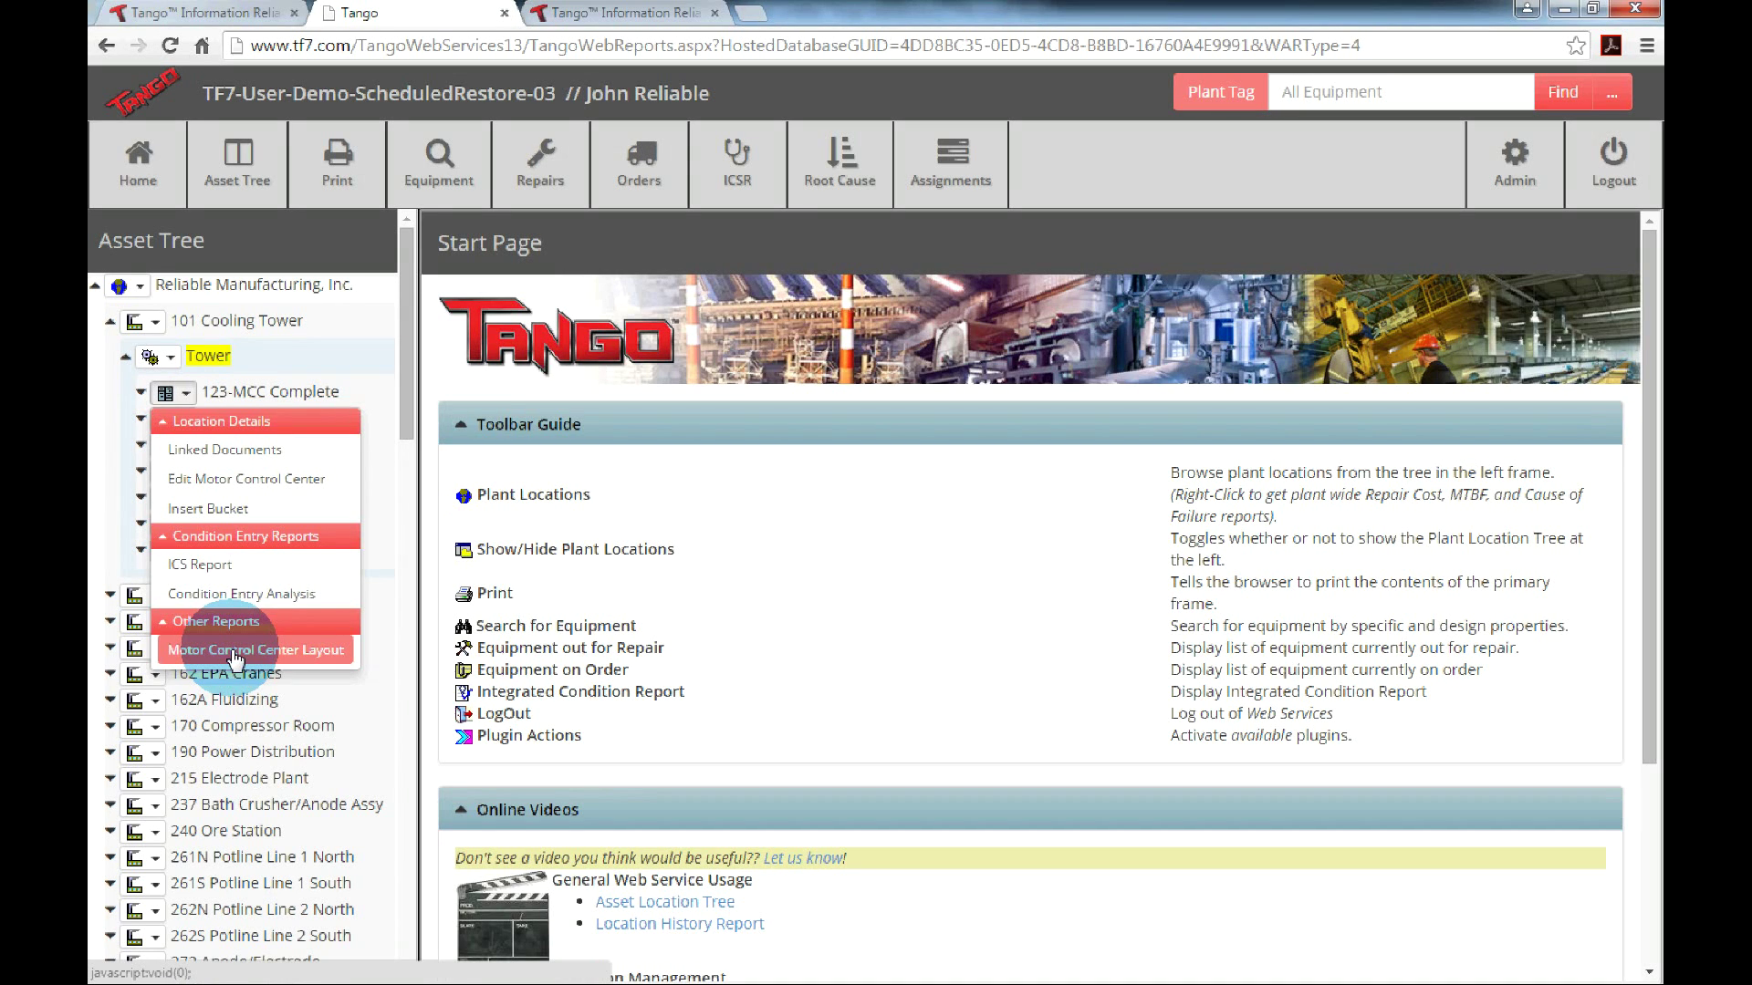
left_click(234, 650)
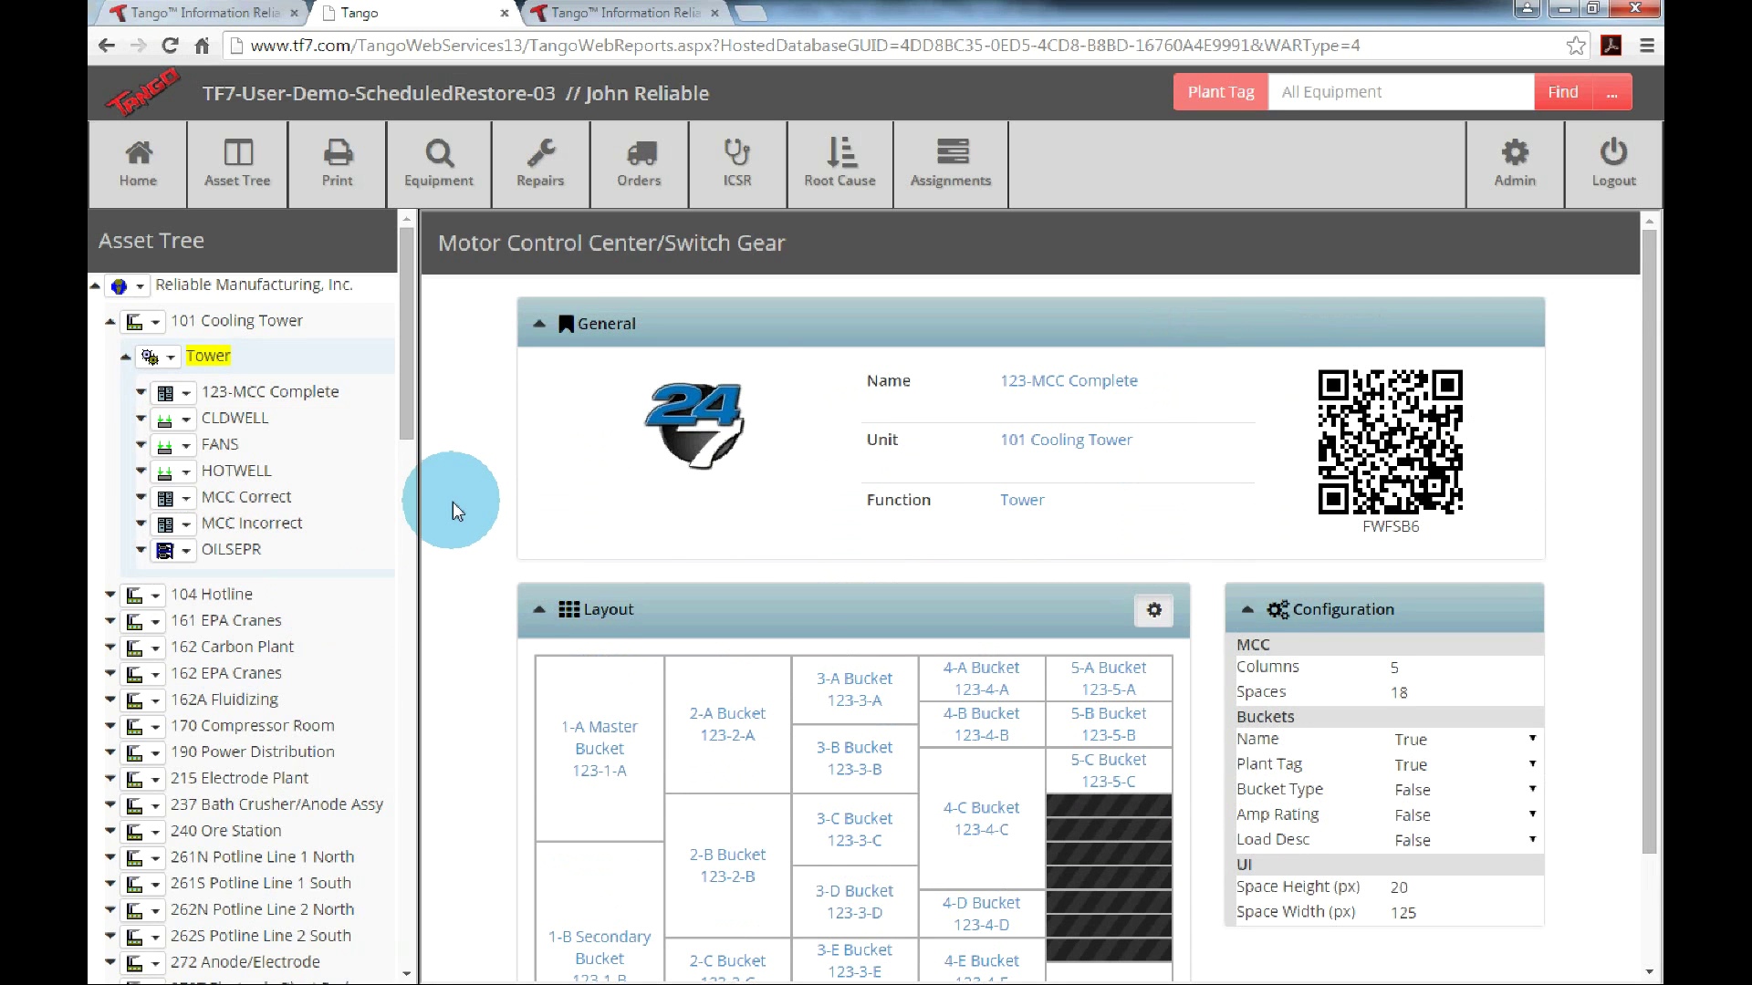
Scroll down to the 123-MCC Complete Layout grid and Configuration panel, then back up to the QR code.
scroll(453, 501, "down", 2)
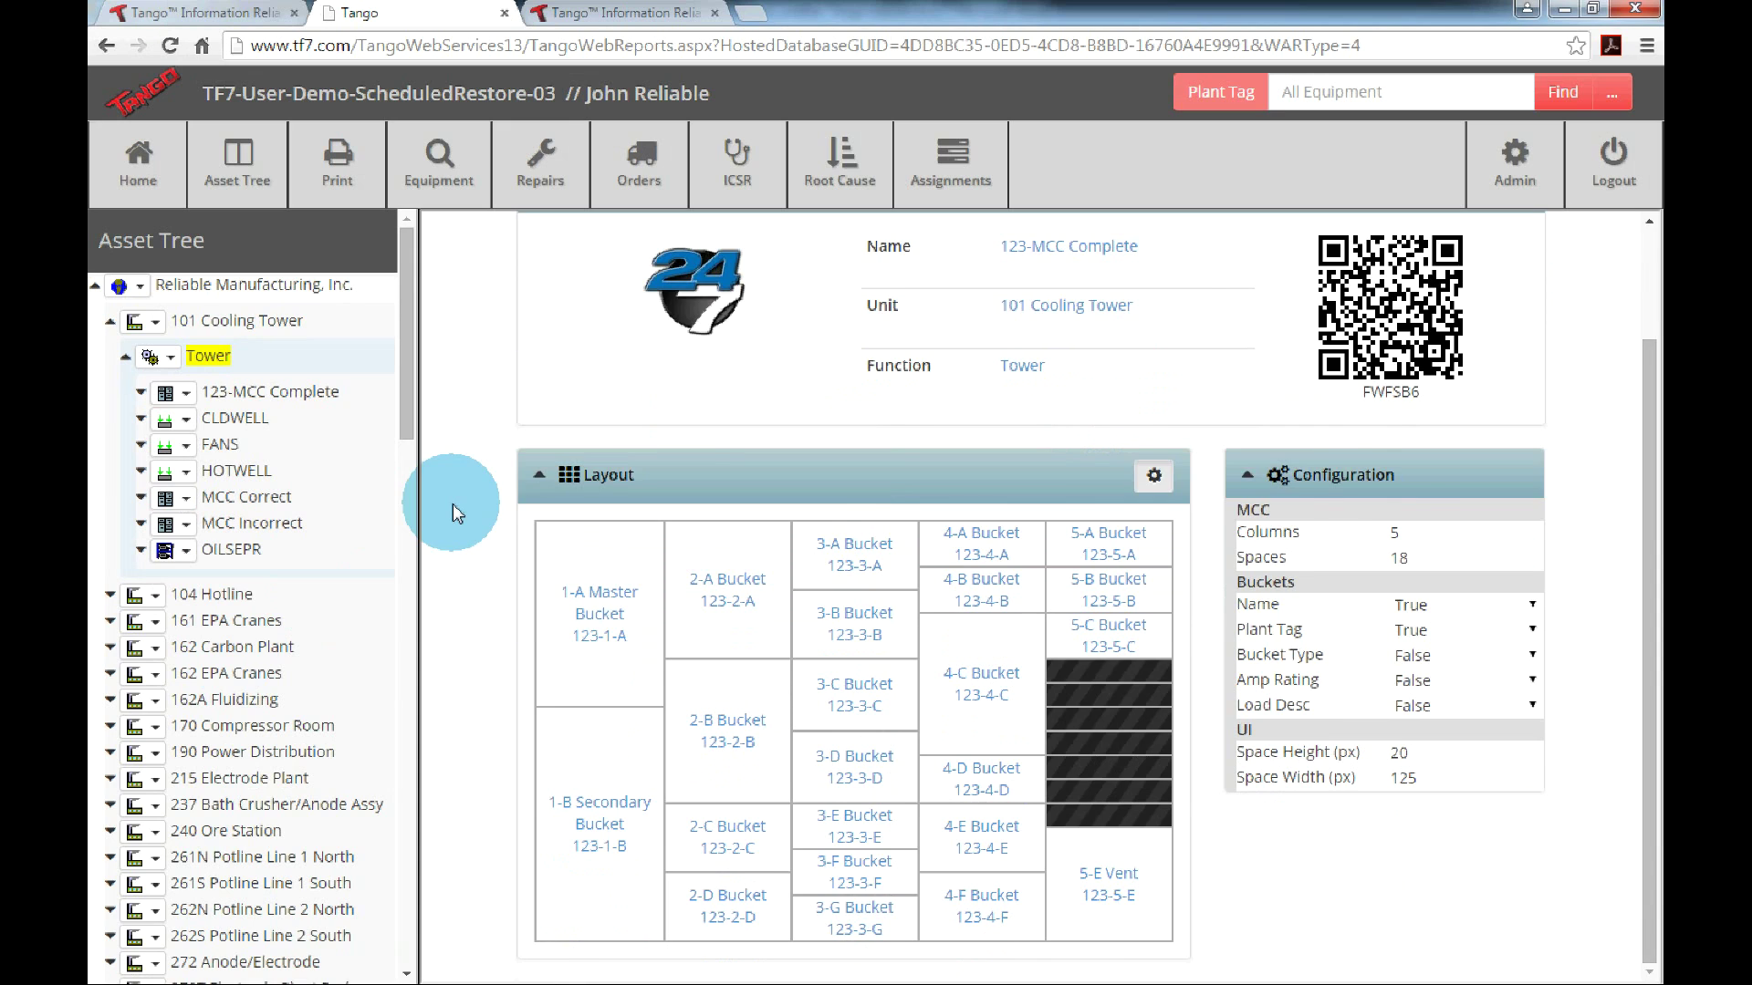
scroll(453, 503, "up", 2)
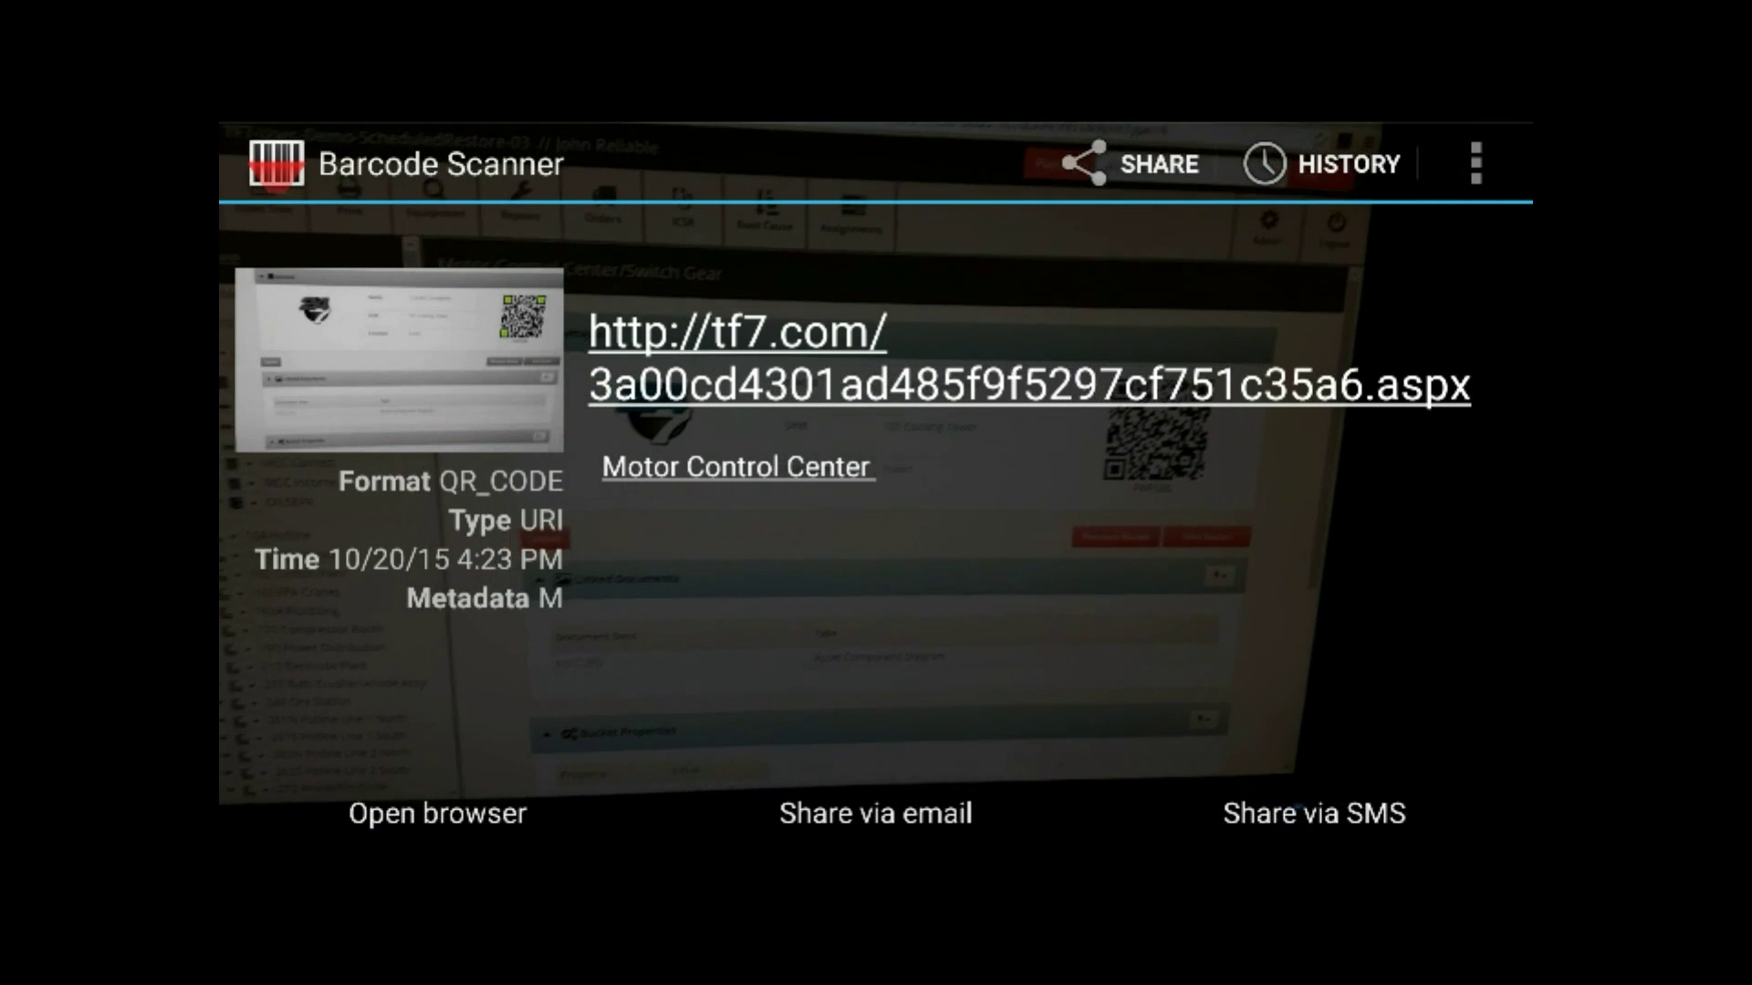
Open the scanned tf7.com link in the phone browser and sign in with the account username and password.
left_click(438, 813)
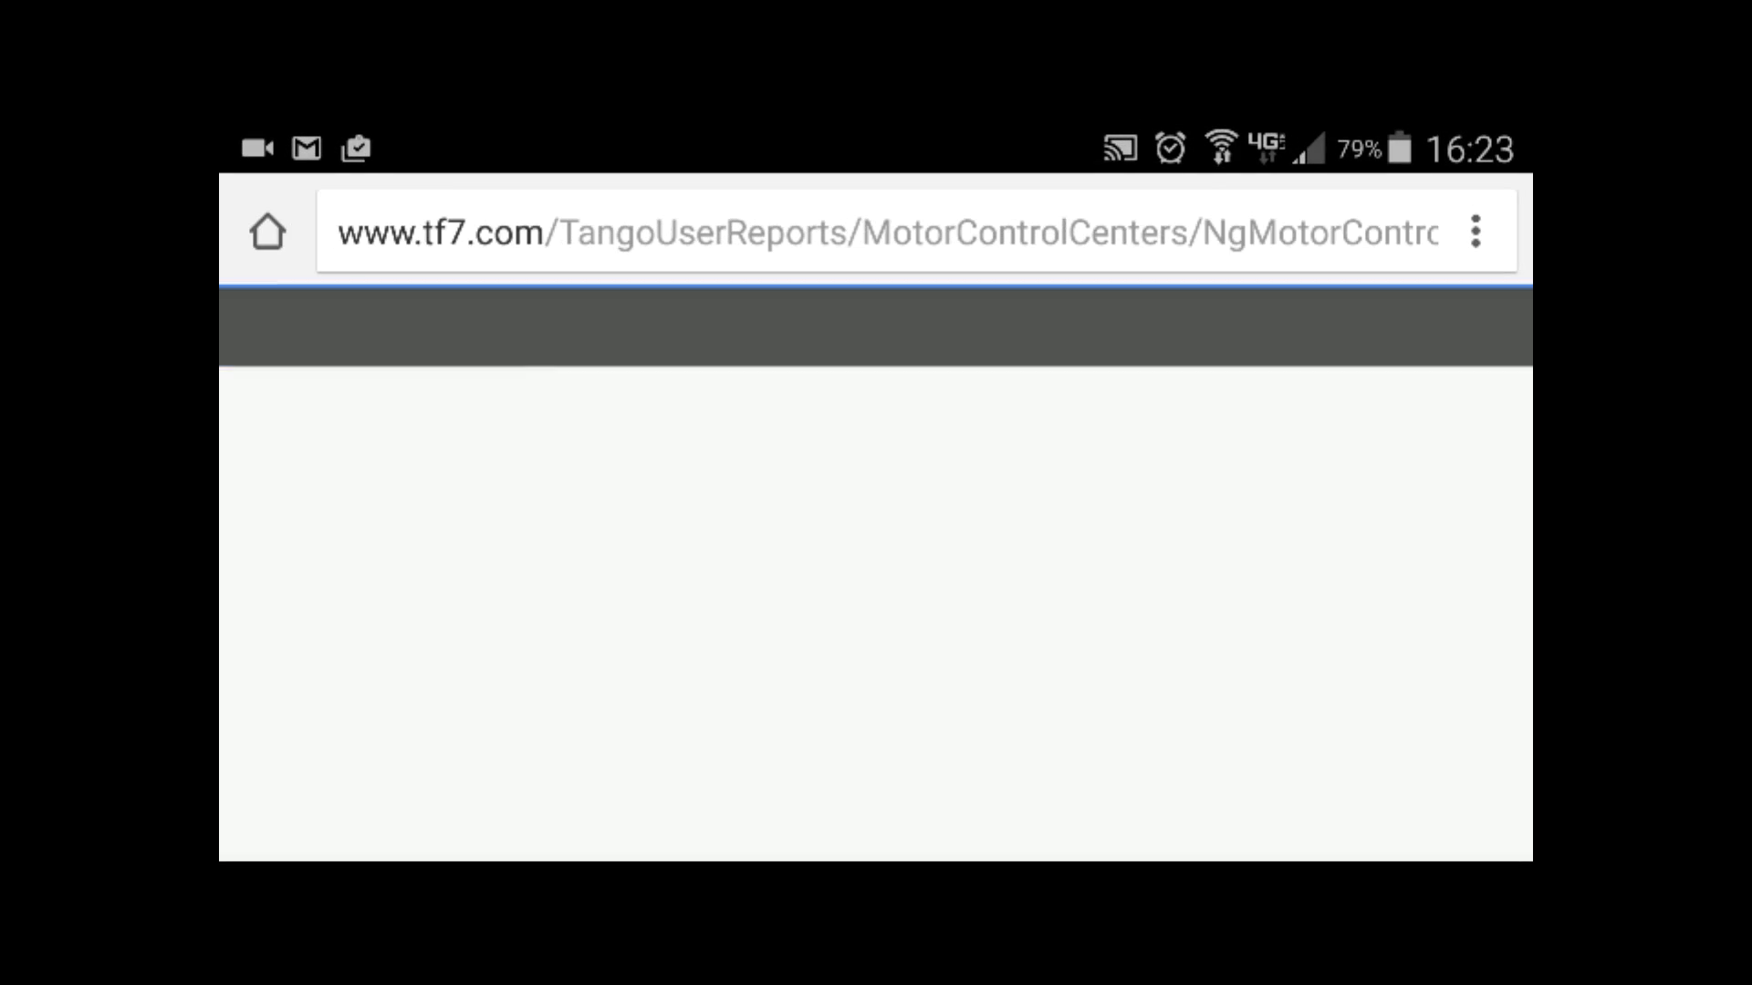
left_click(902, 570)
type("John r")
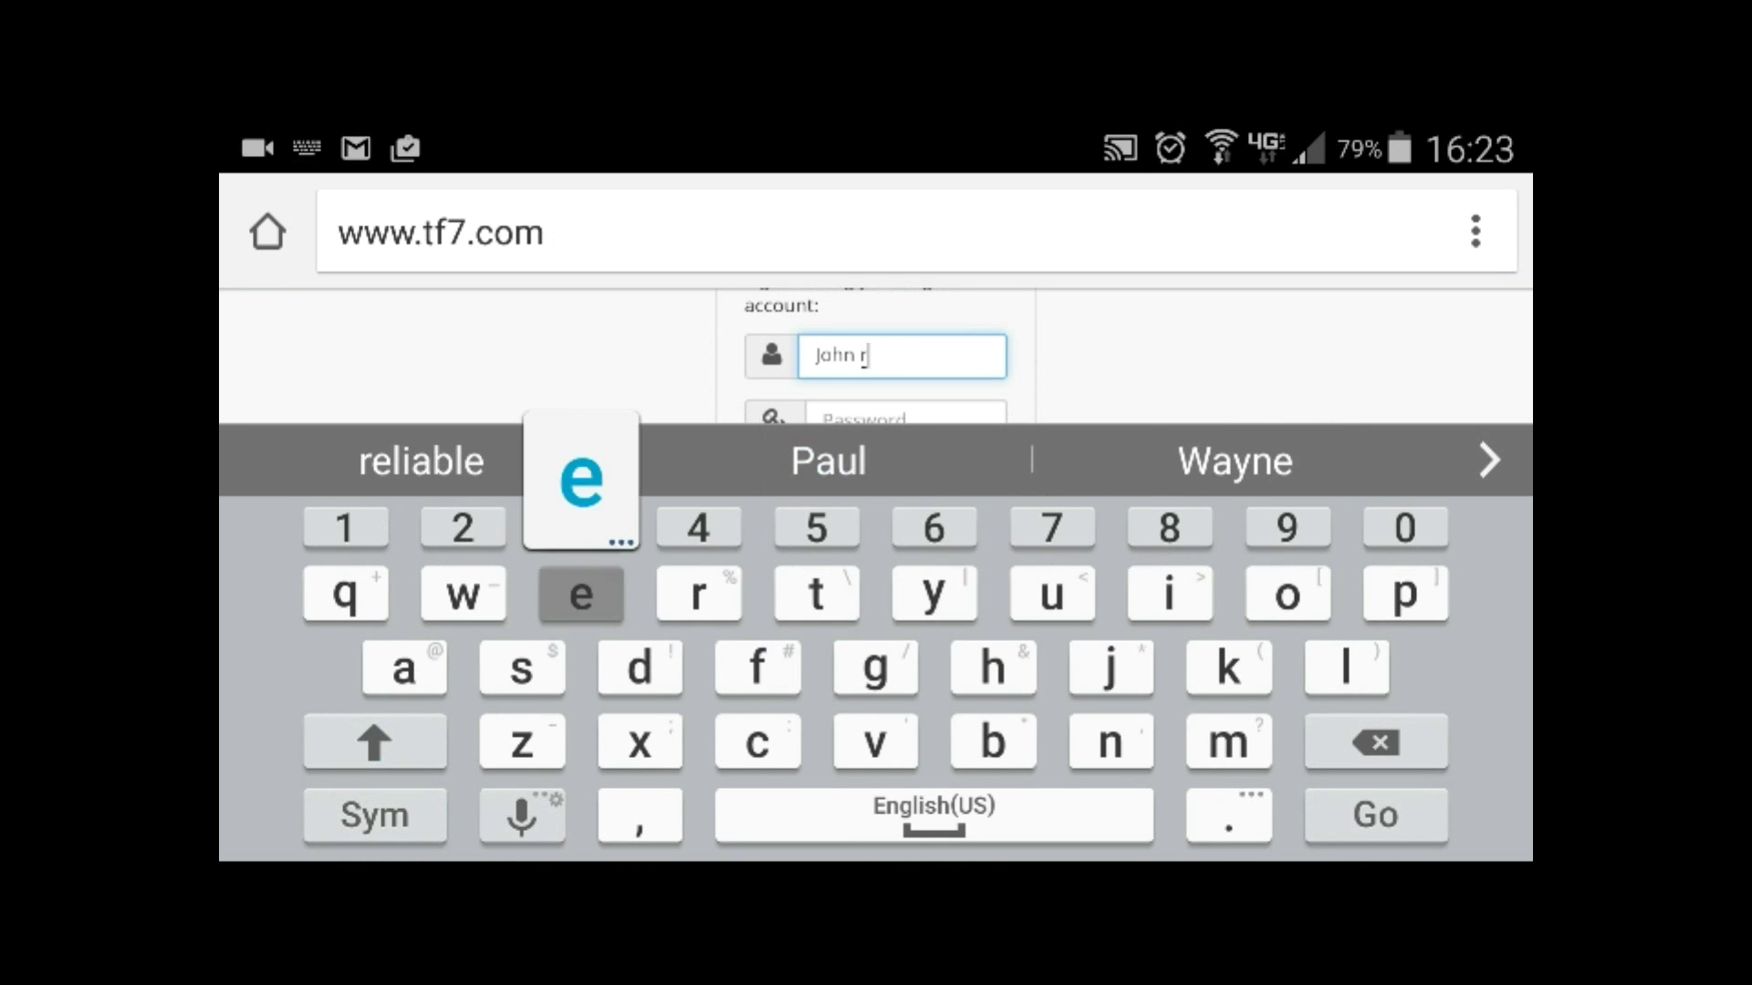
type("eliable")
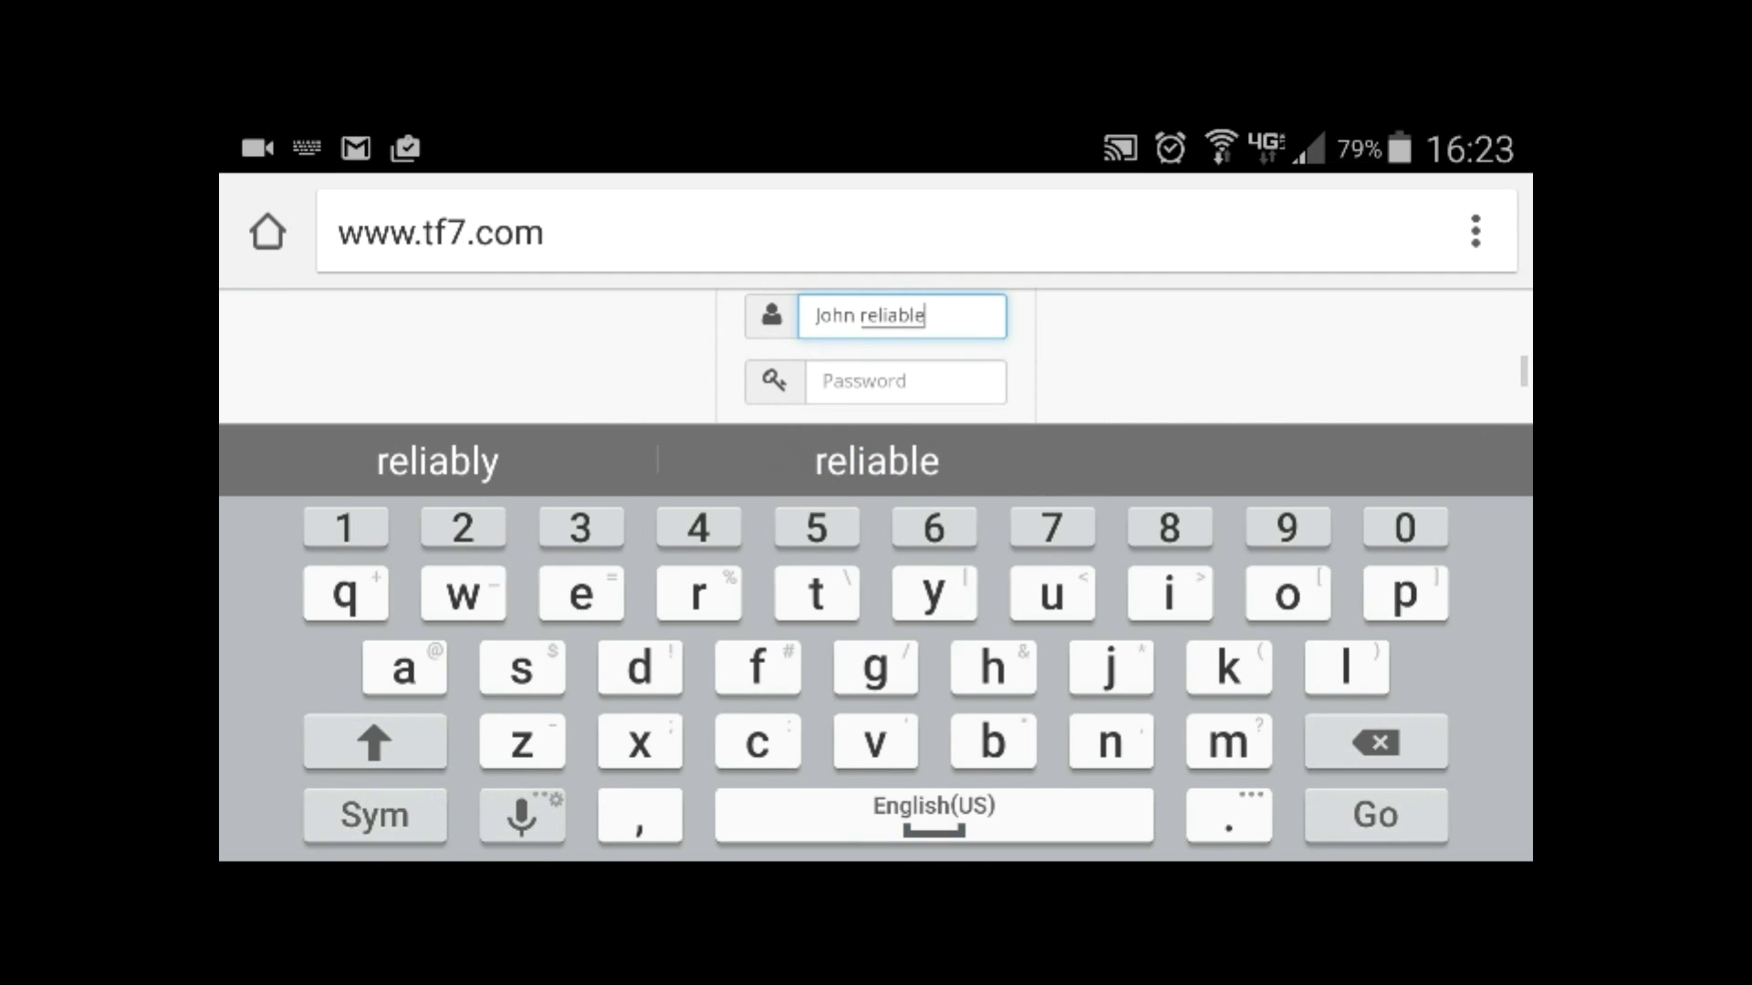
left_click(862, 381)
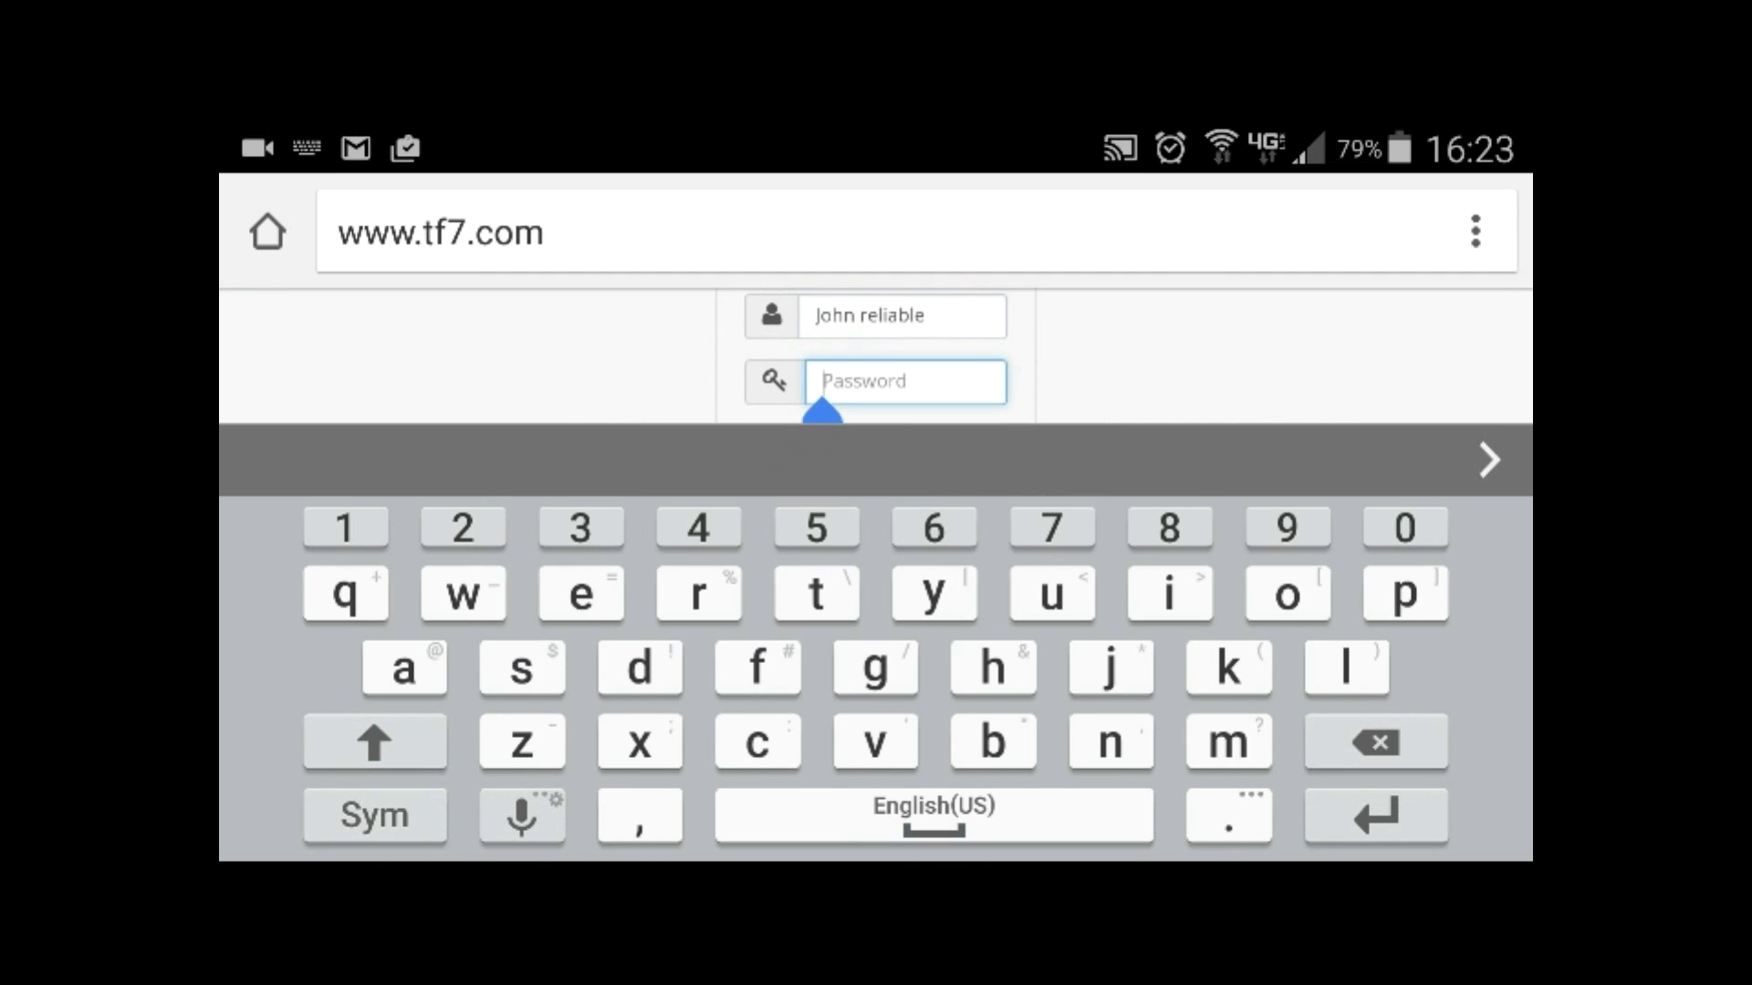
type("iohn")
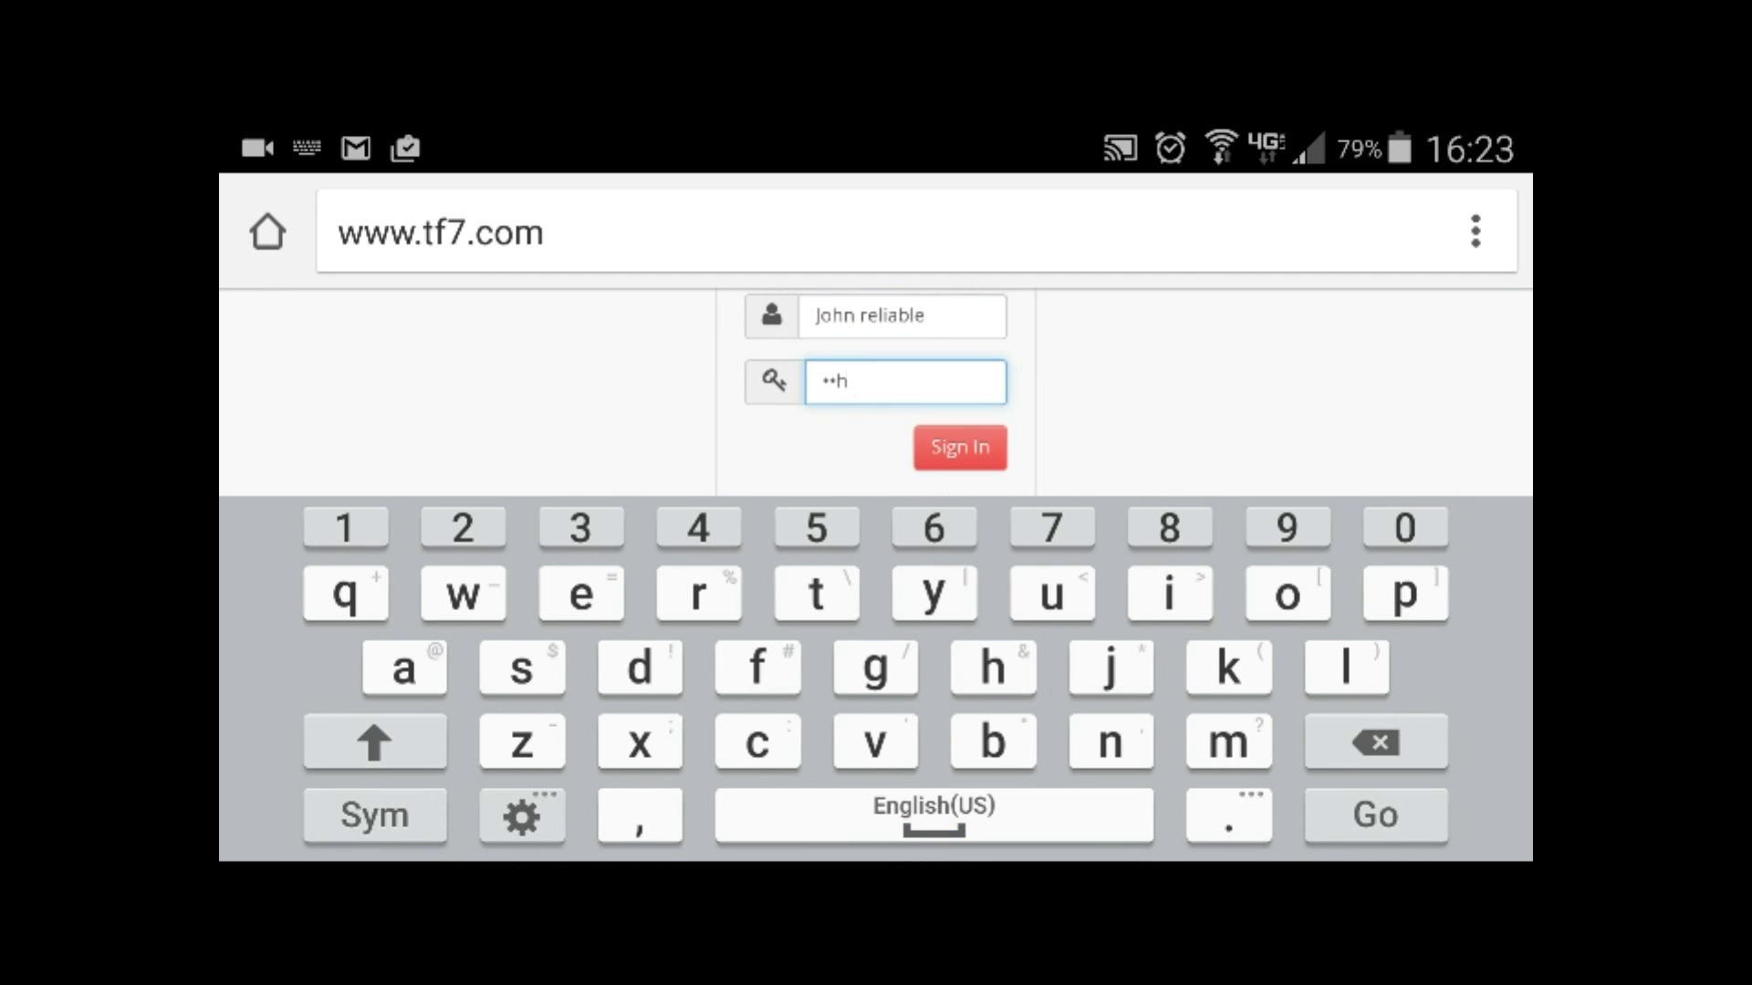
left_click(960, 448)
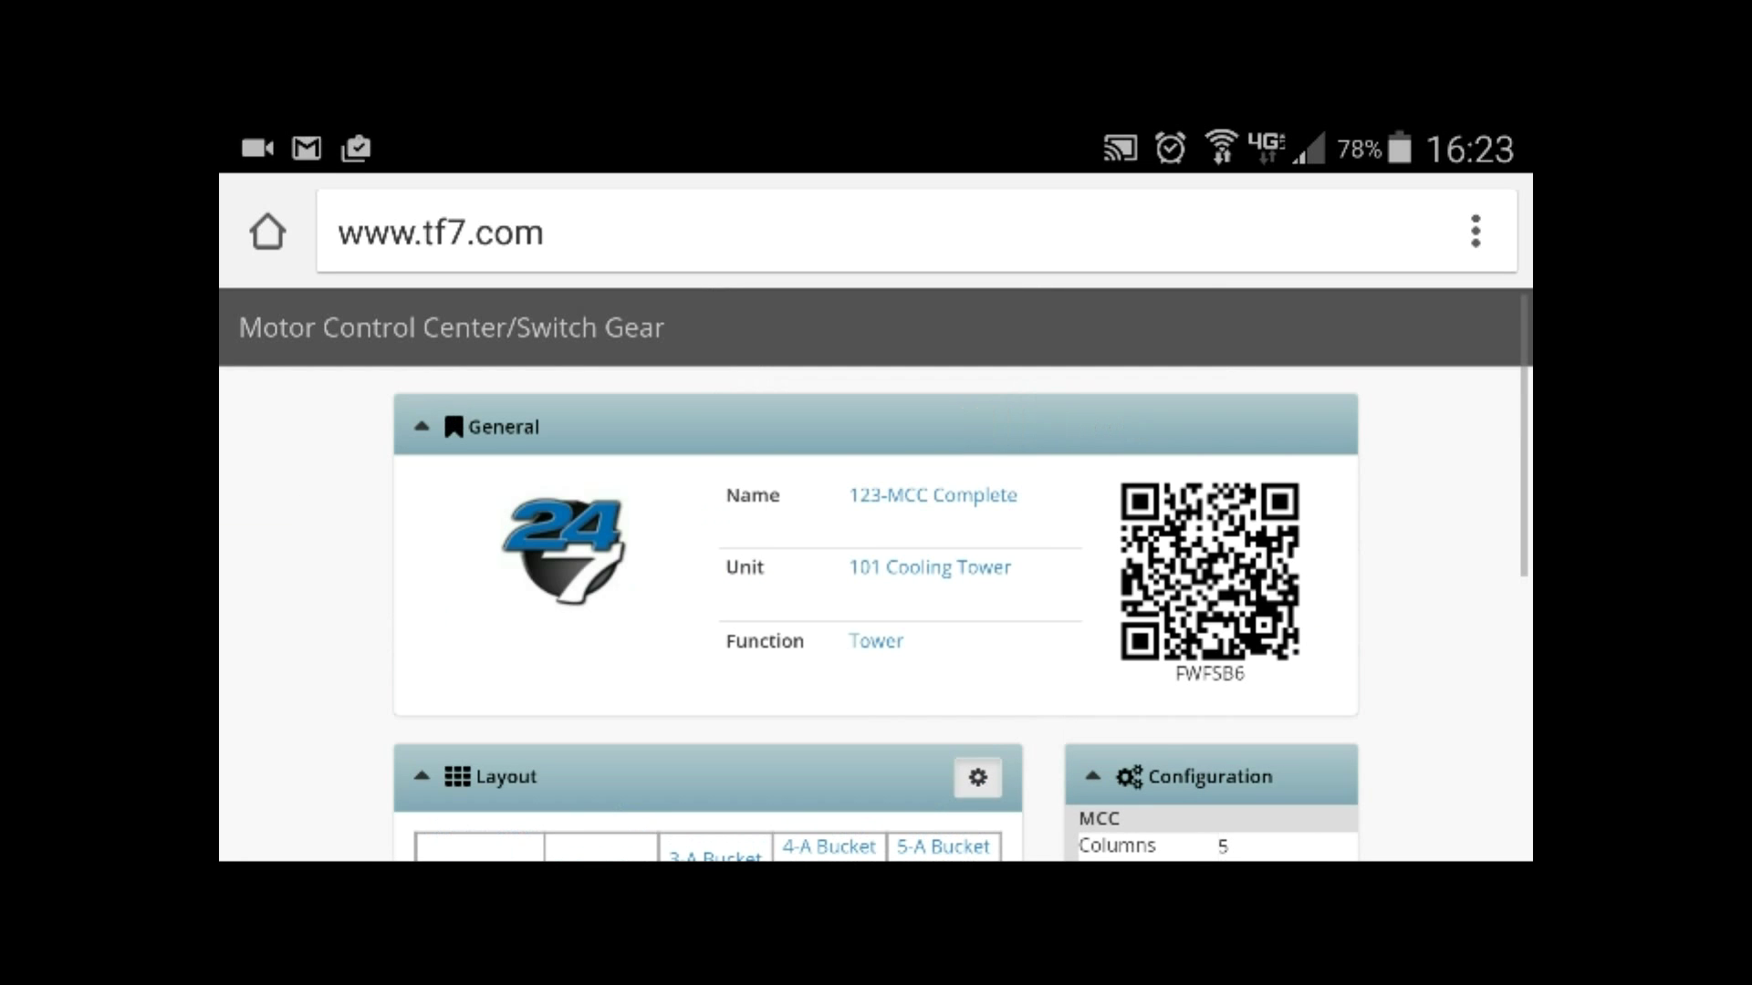
On the mobile 123-MCC Complete page, scroll to the Layout grid and open the 1-A Master Bucket details.
scroll(876, 548, "down", 5)
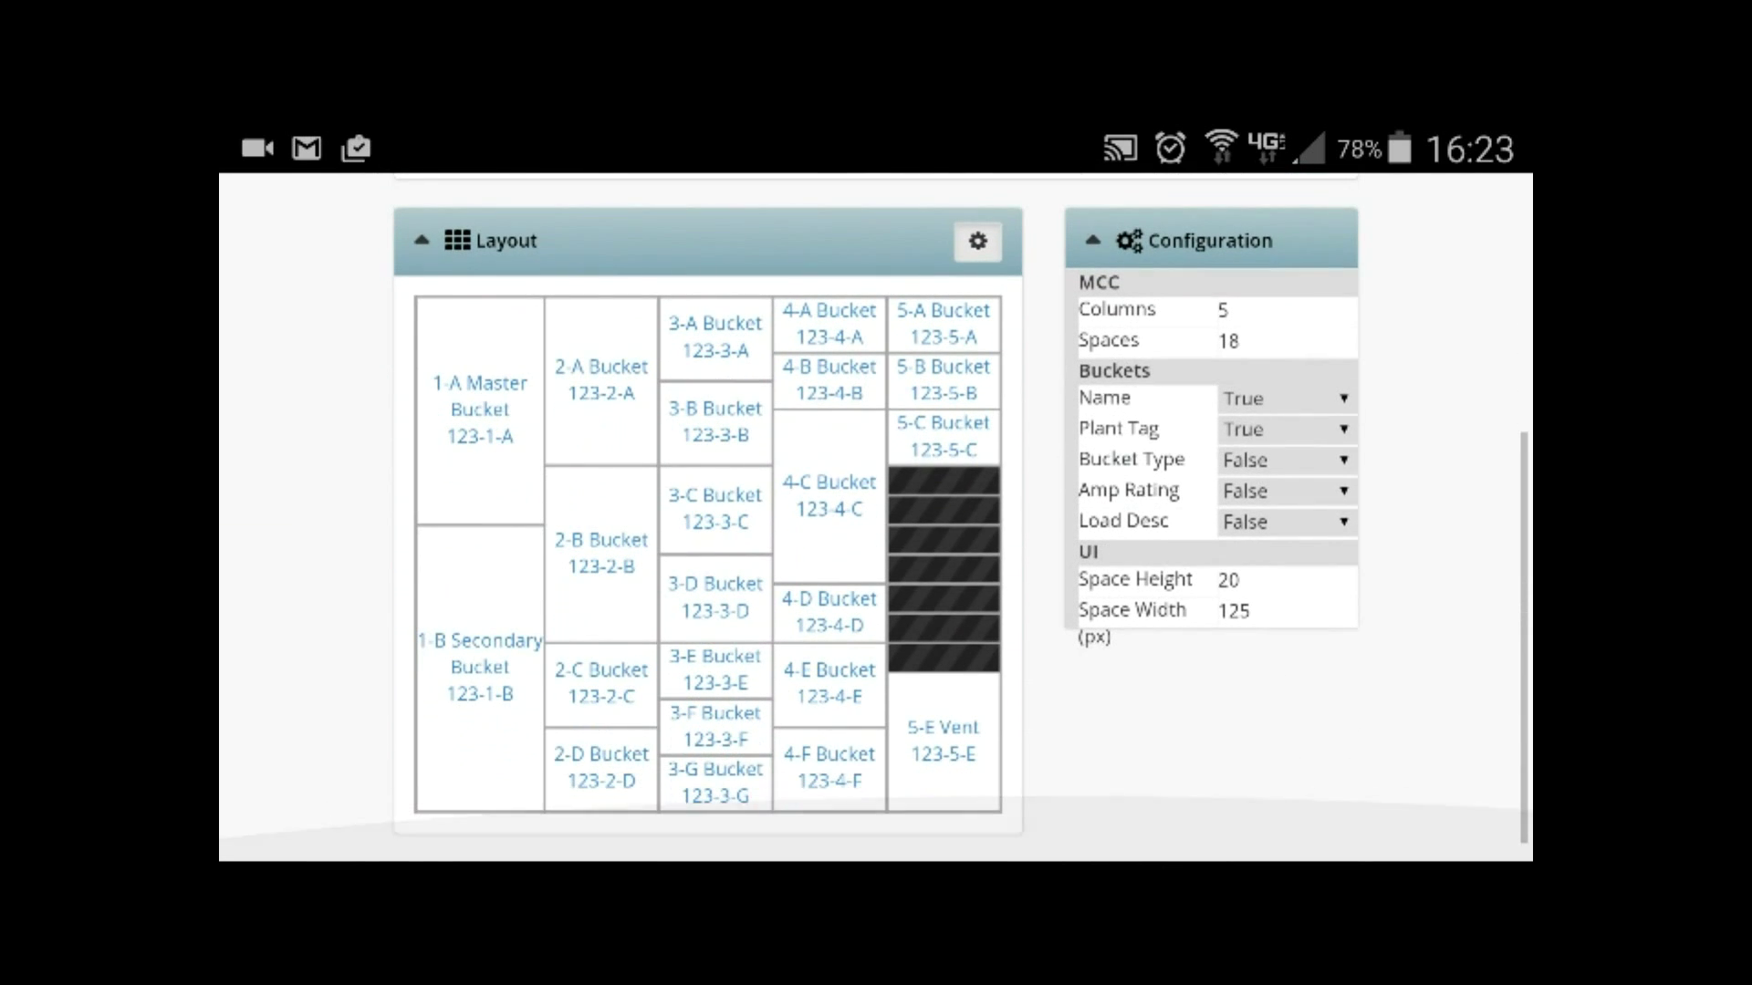
scroll(876, 548, "up", 5)
scroll(875, 547, "down", 5)
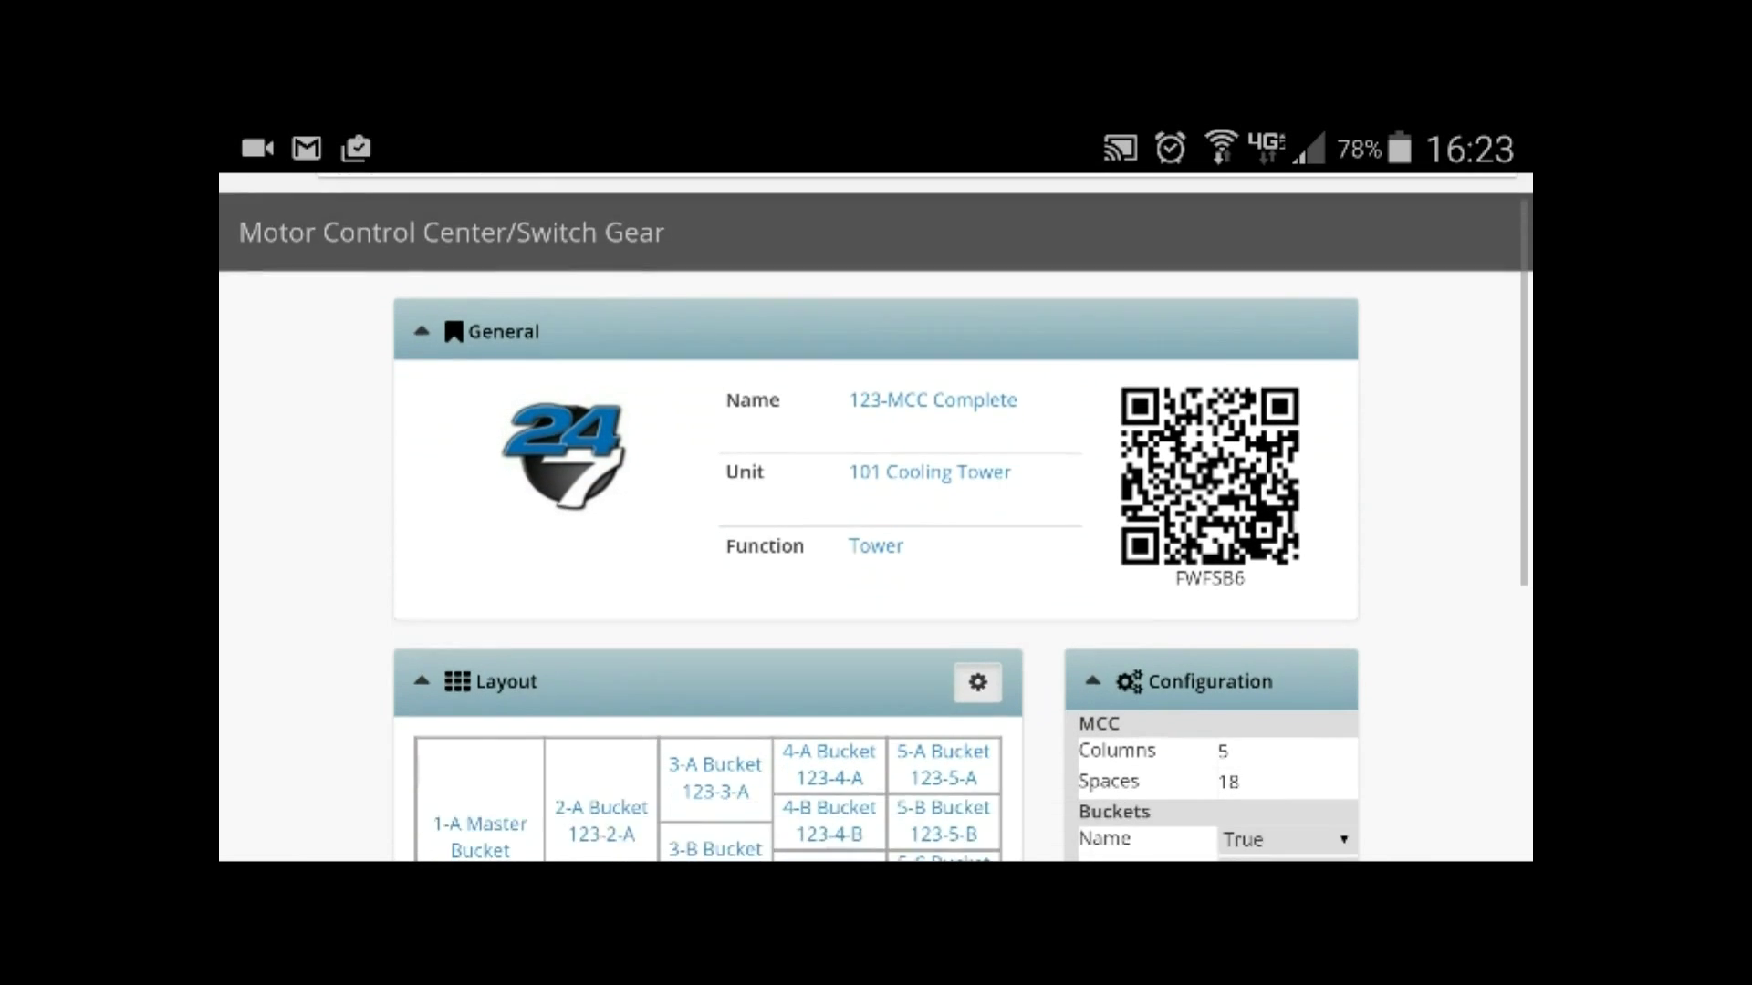
left_click(480, 608)
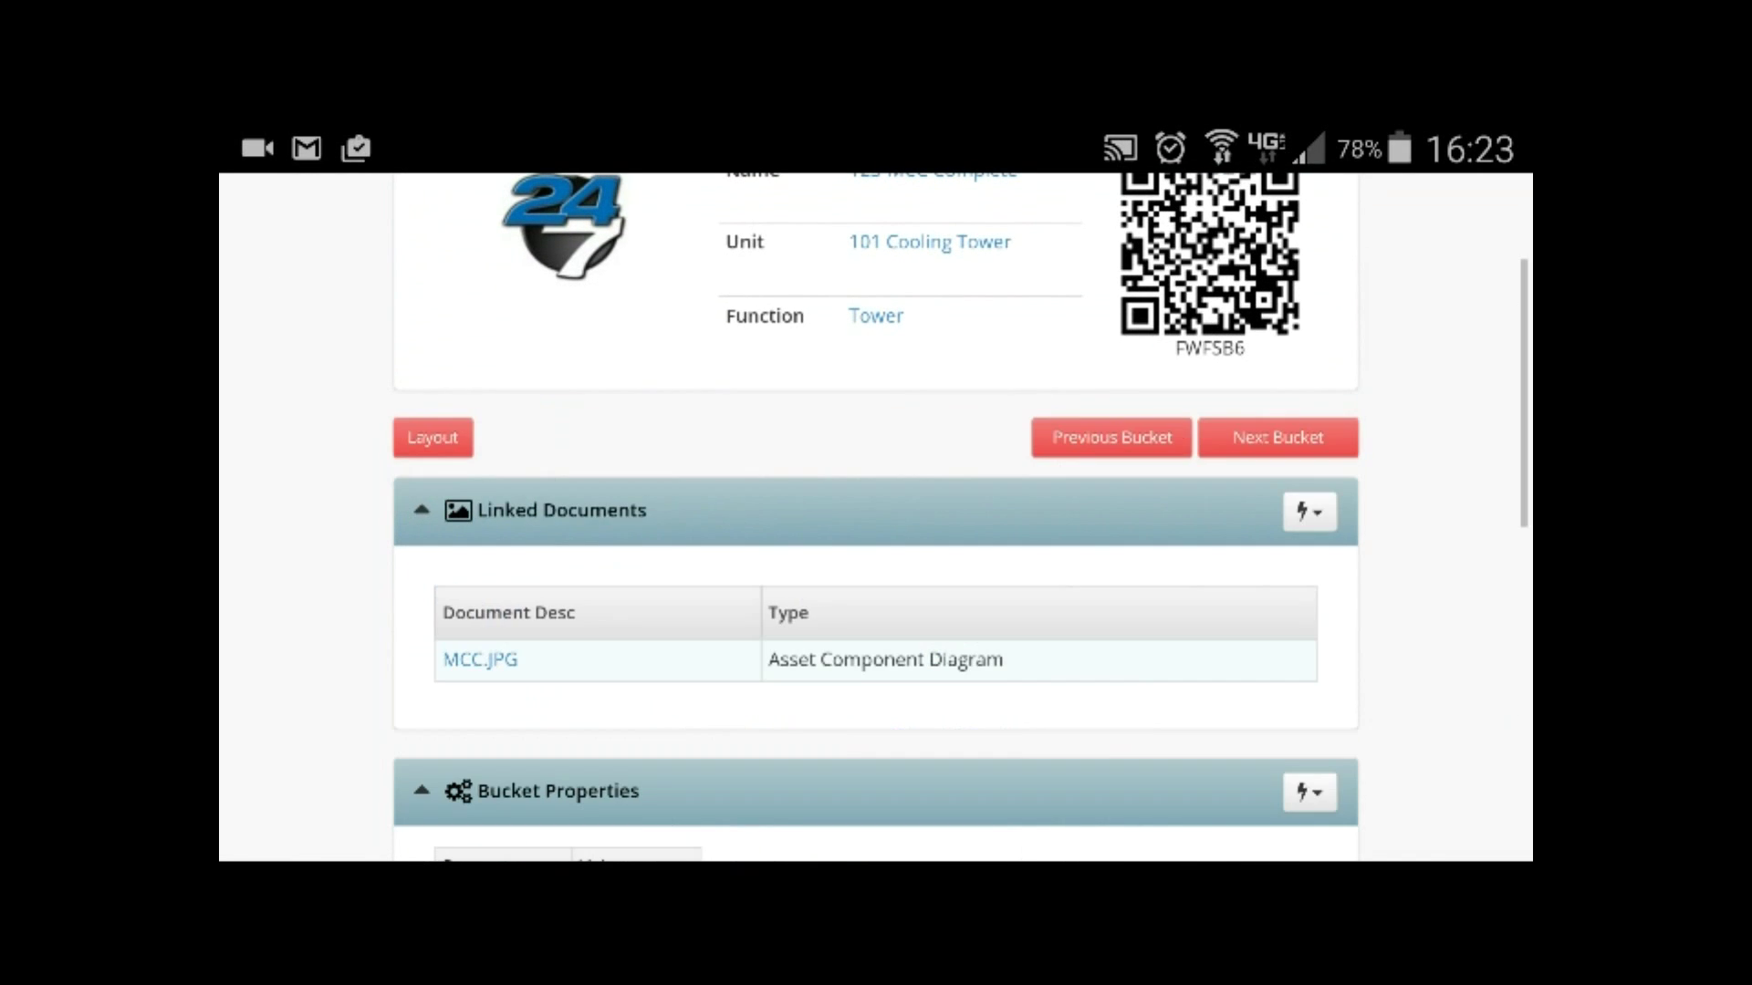
scroll(876, 517, "down", 10)
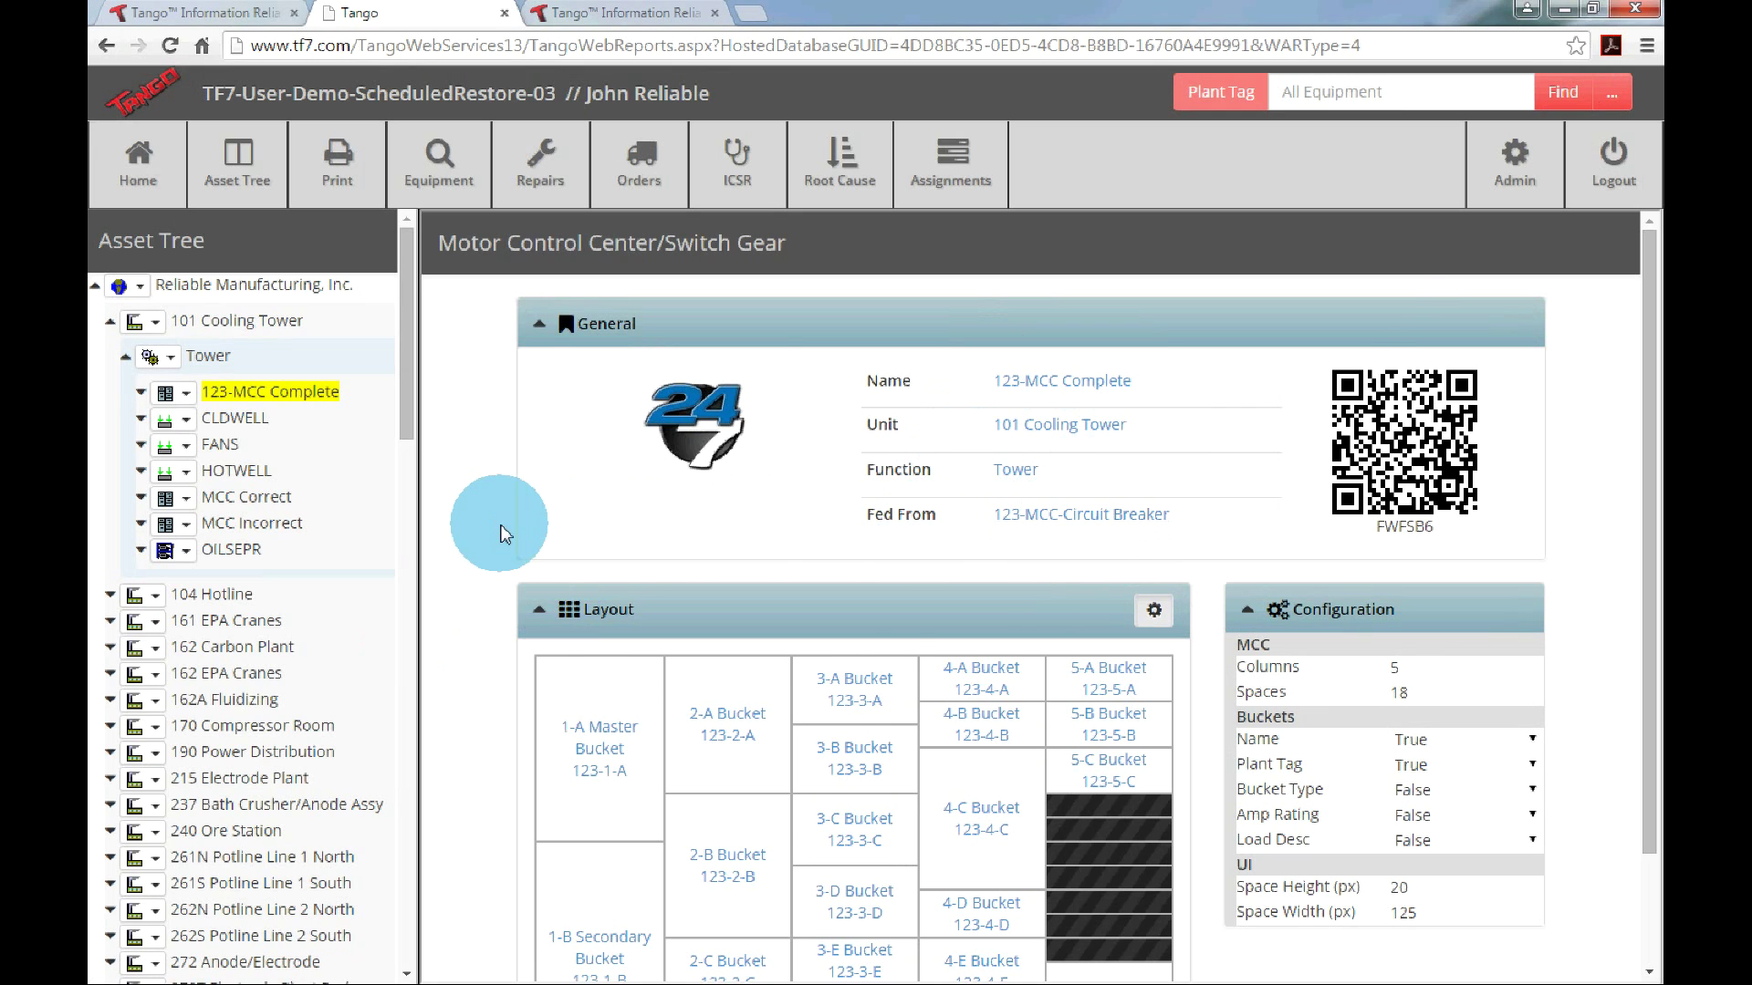
scroll(717, 494, "down", 3)
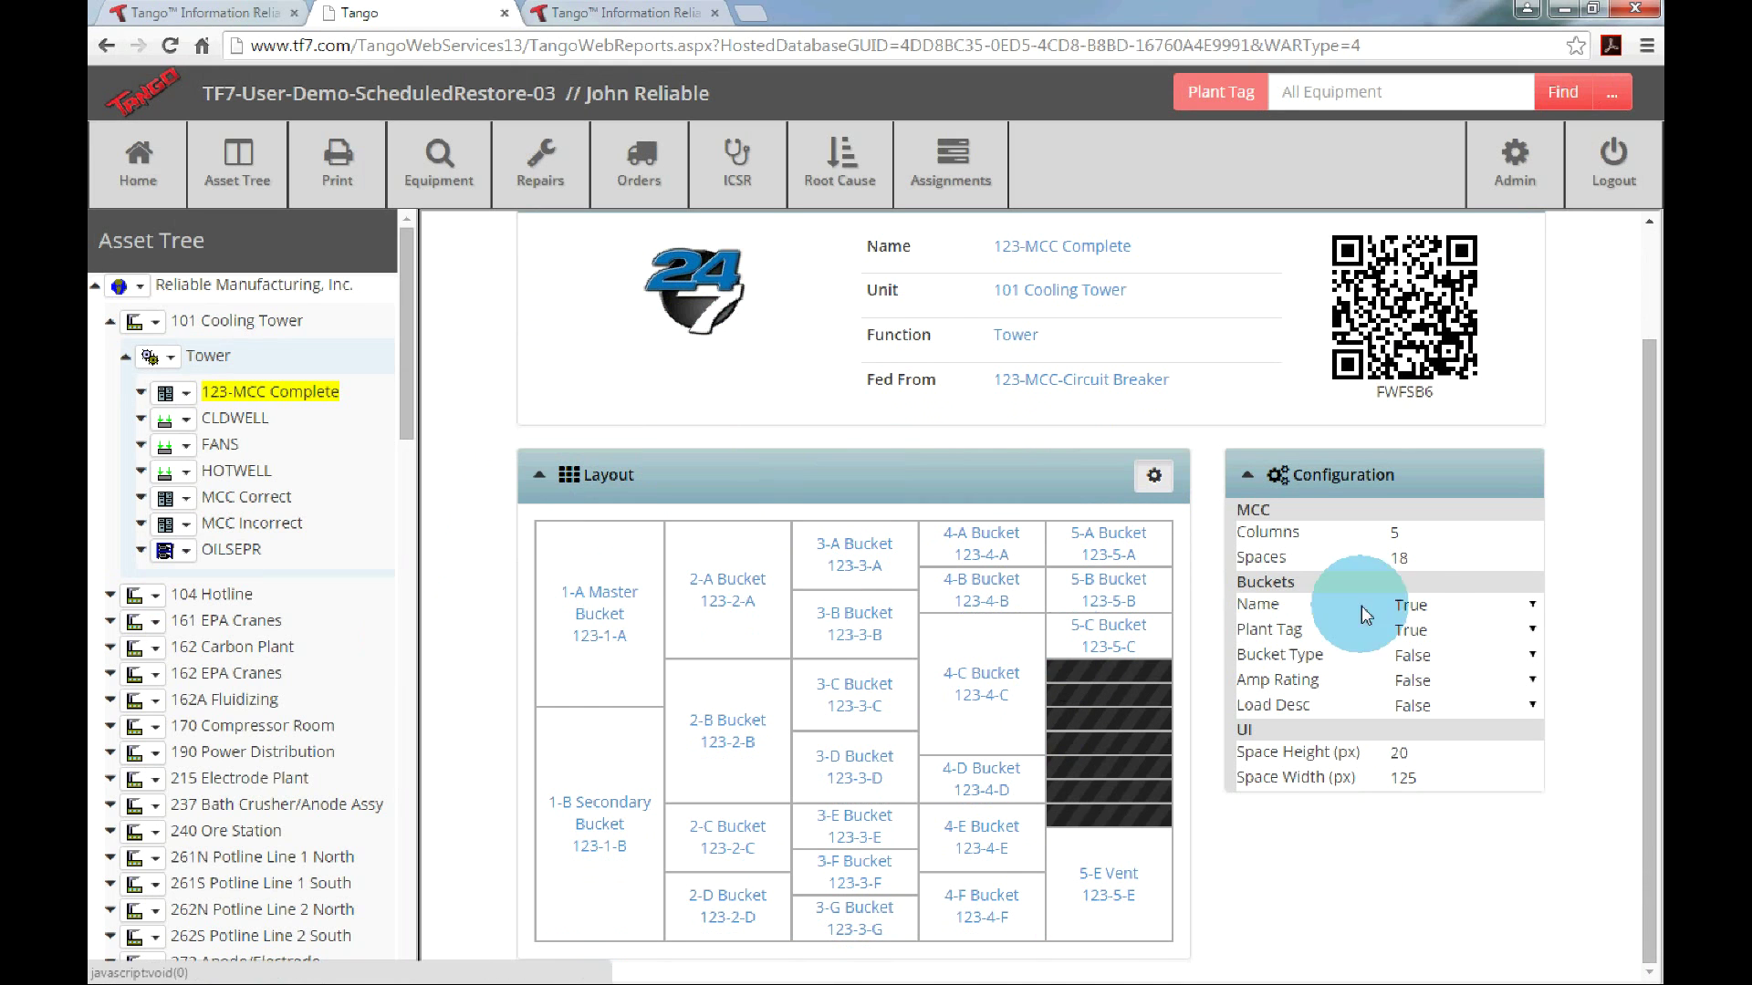
left_click(1533, 606)
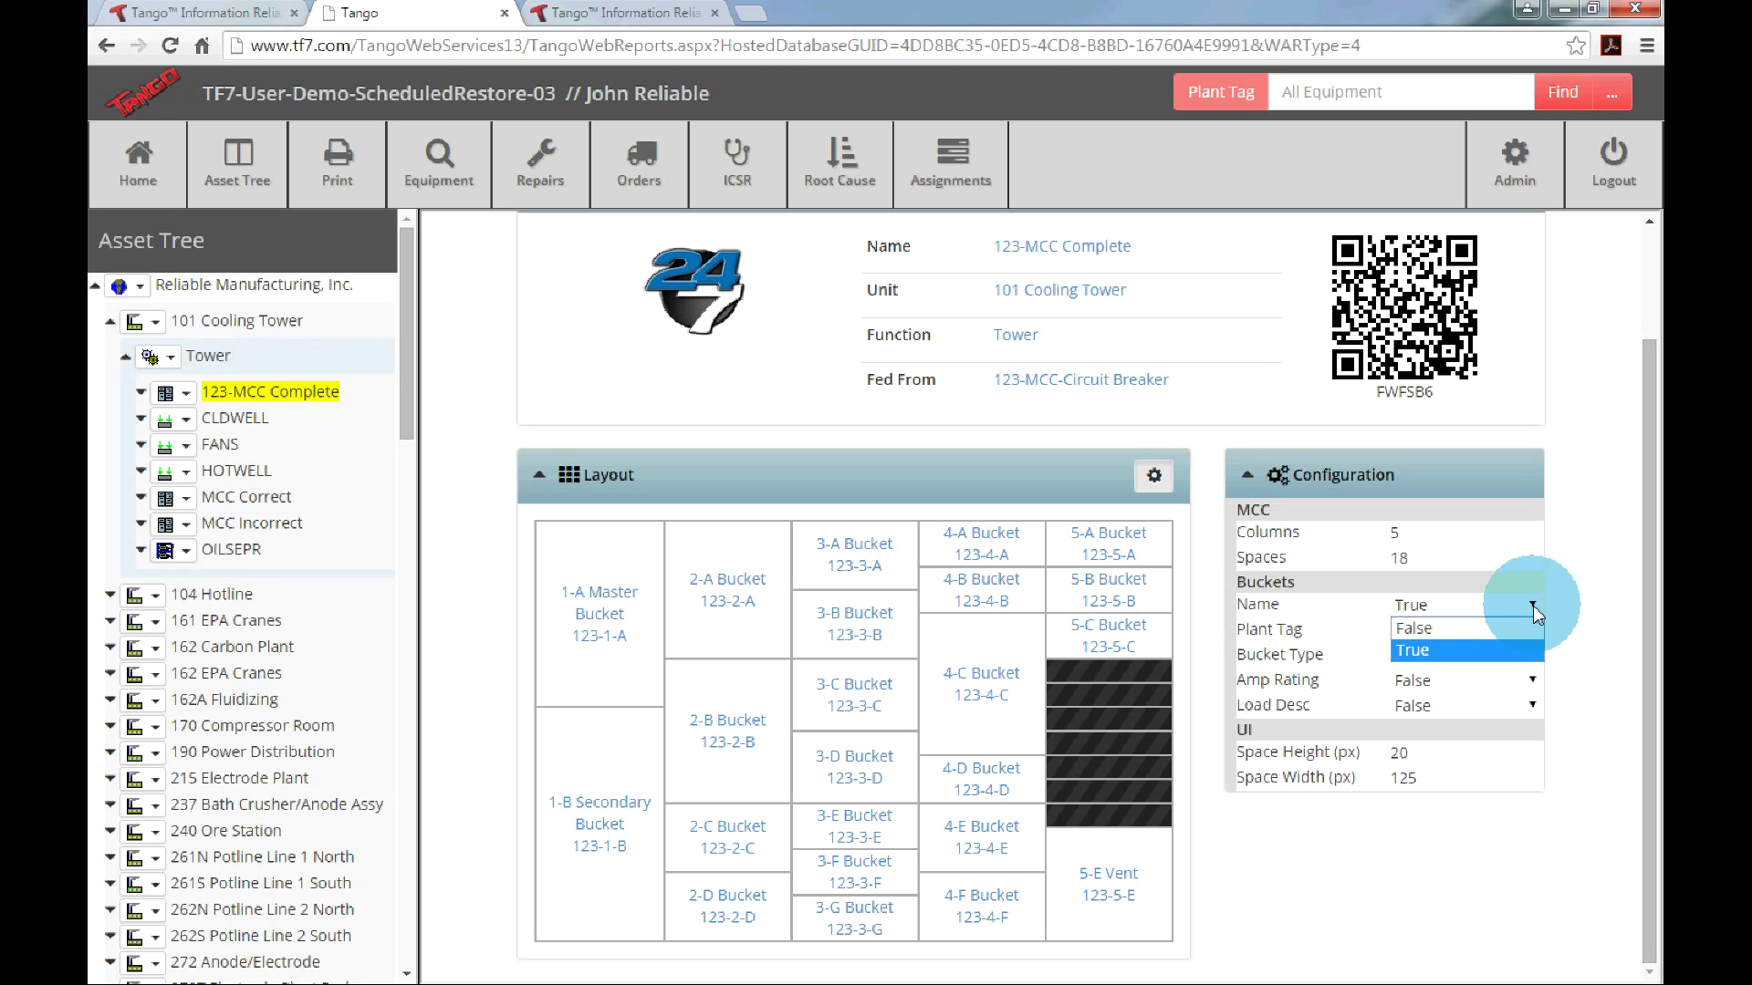
left_click(1469, 627)
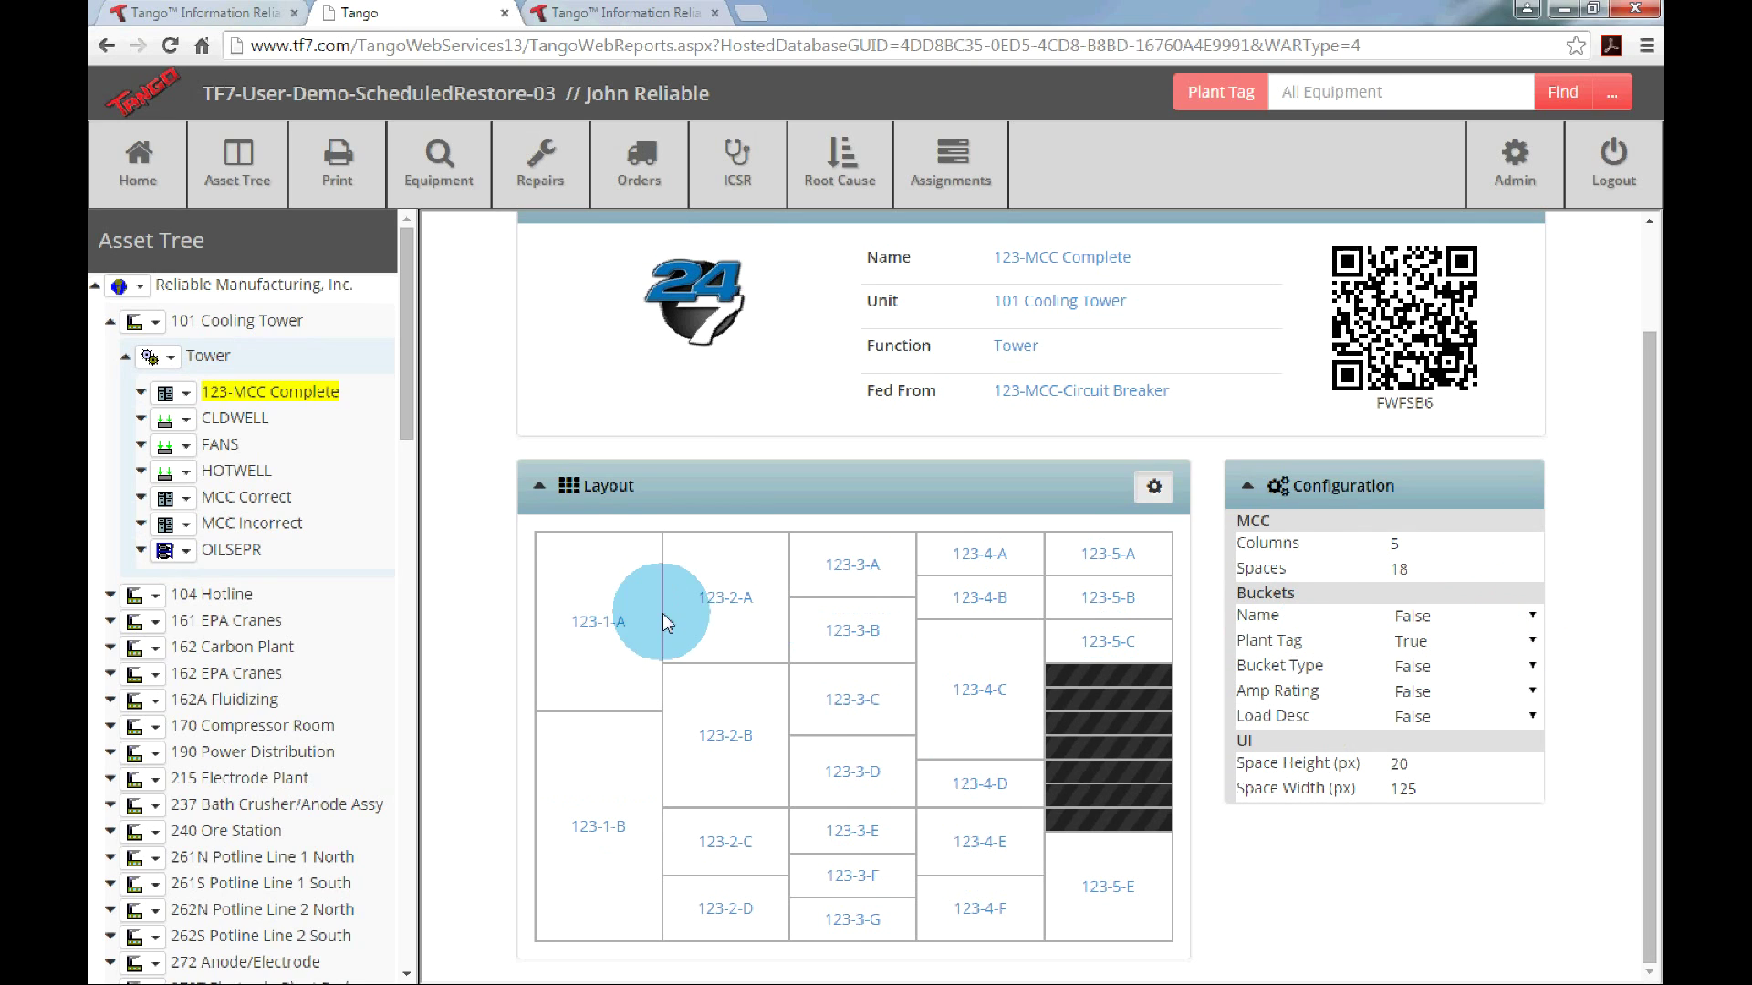
left_click(1520, 618)
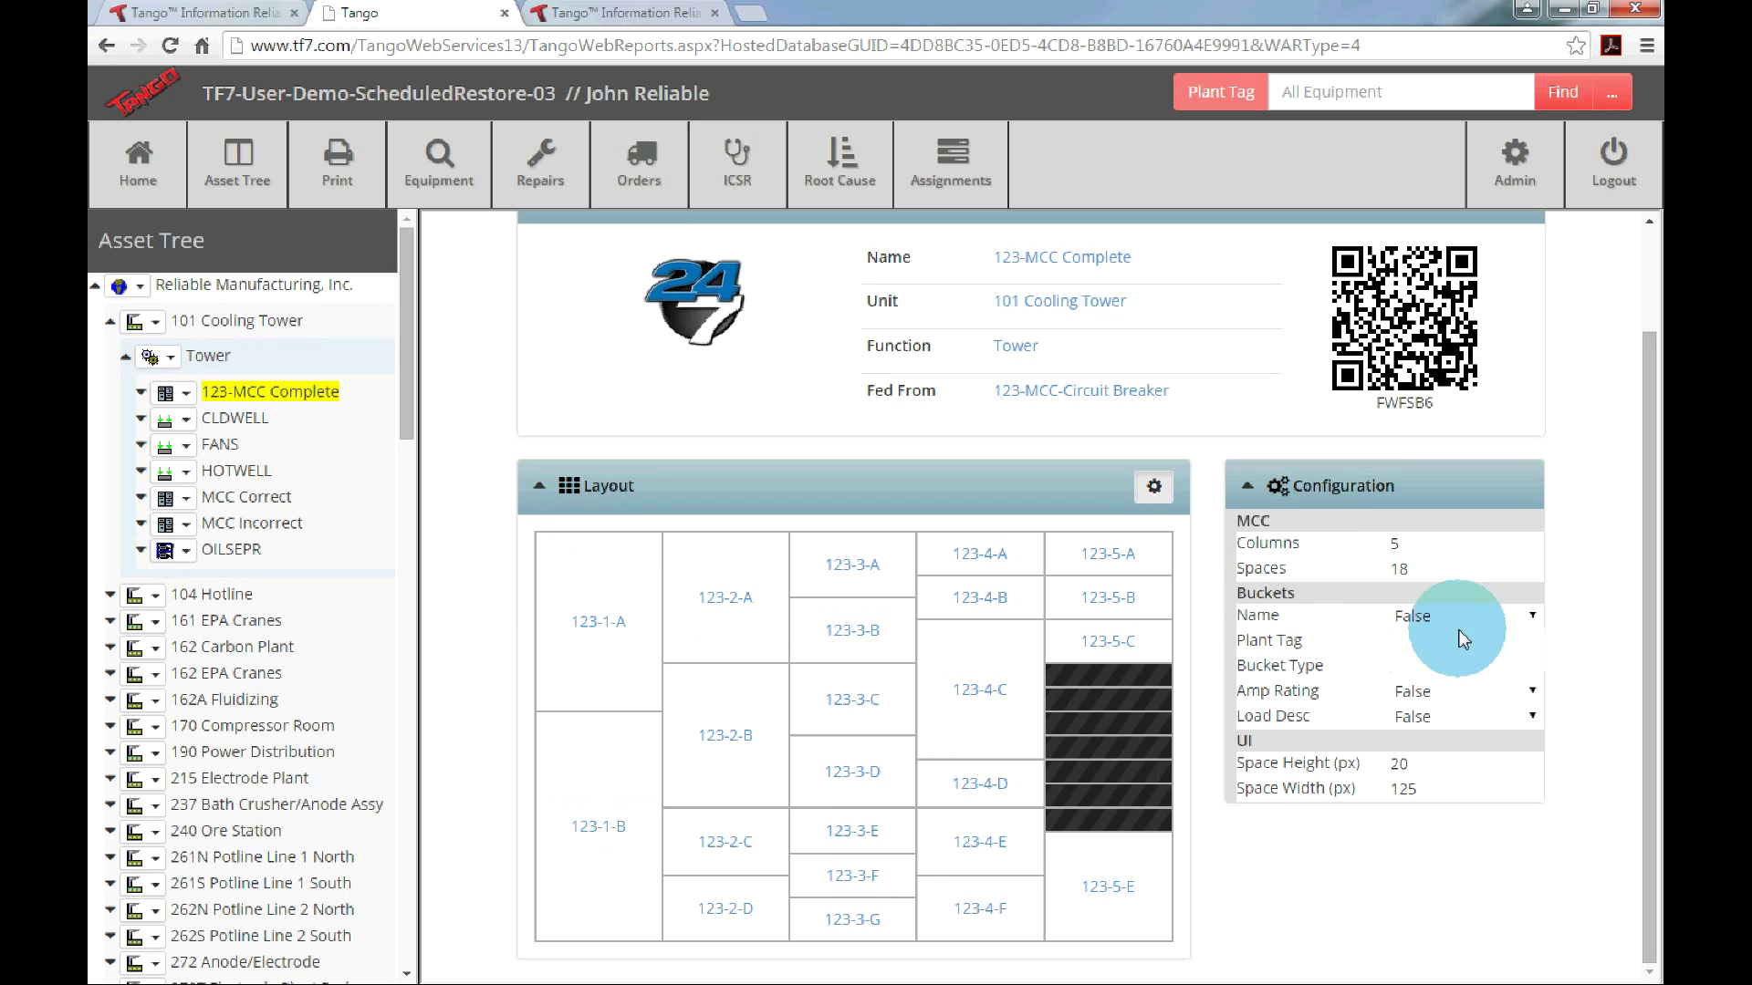
left_click(1431, 658)
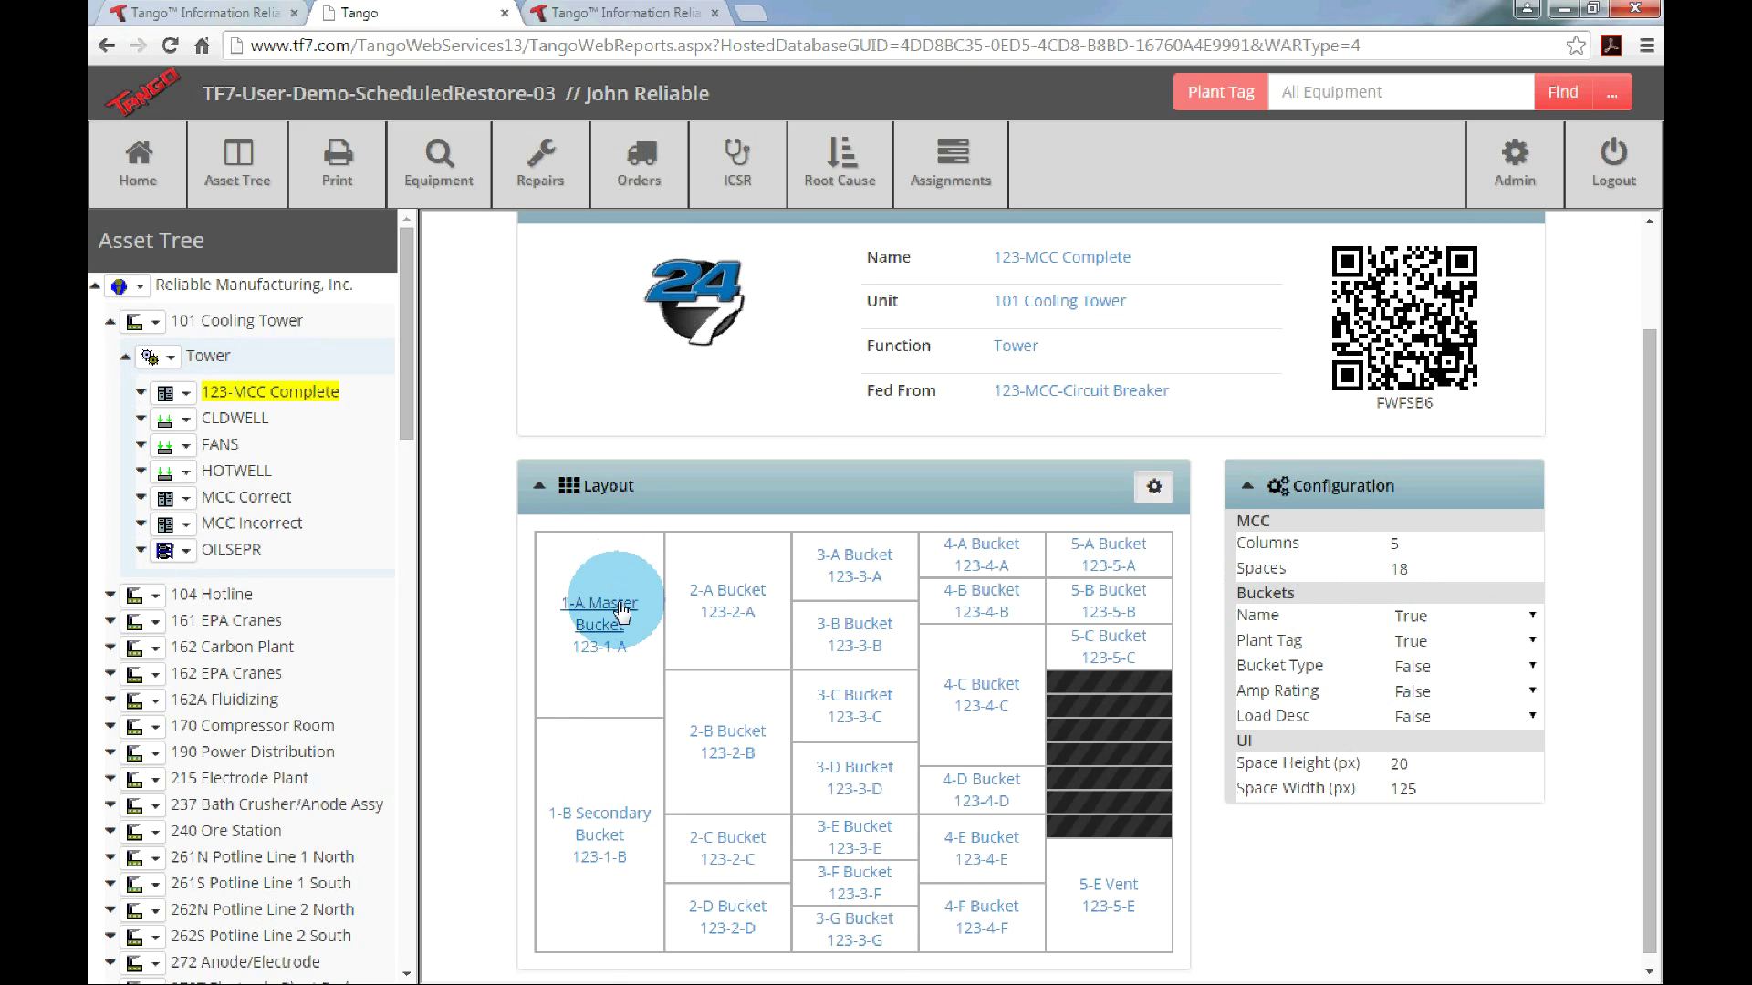
Open the 1-A Master Bucket details and look over its linked MCC image and bucket properties.
left_click(616, 606)
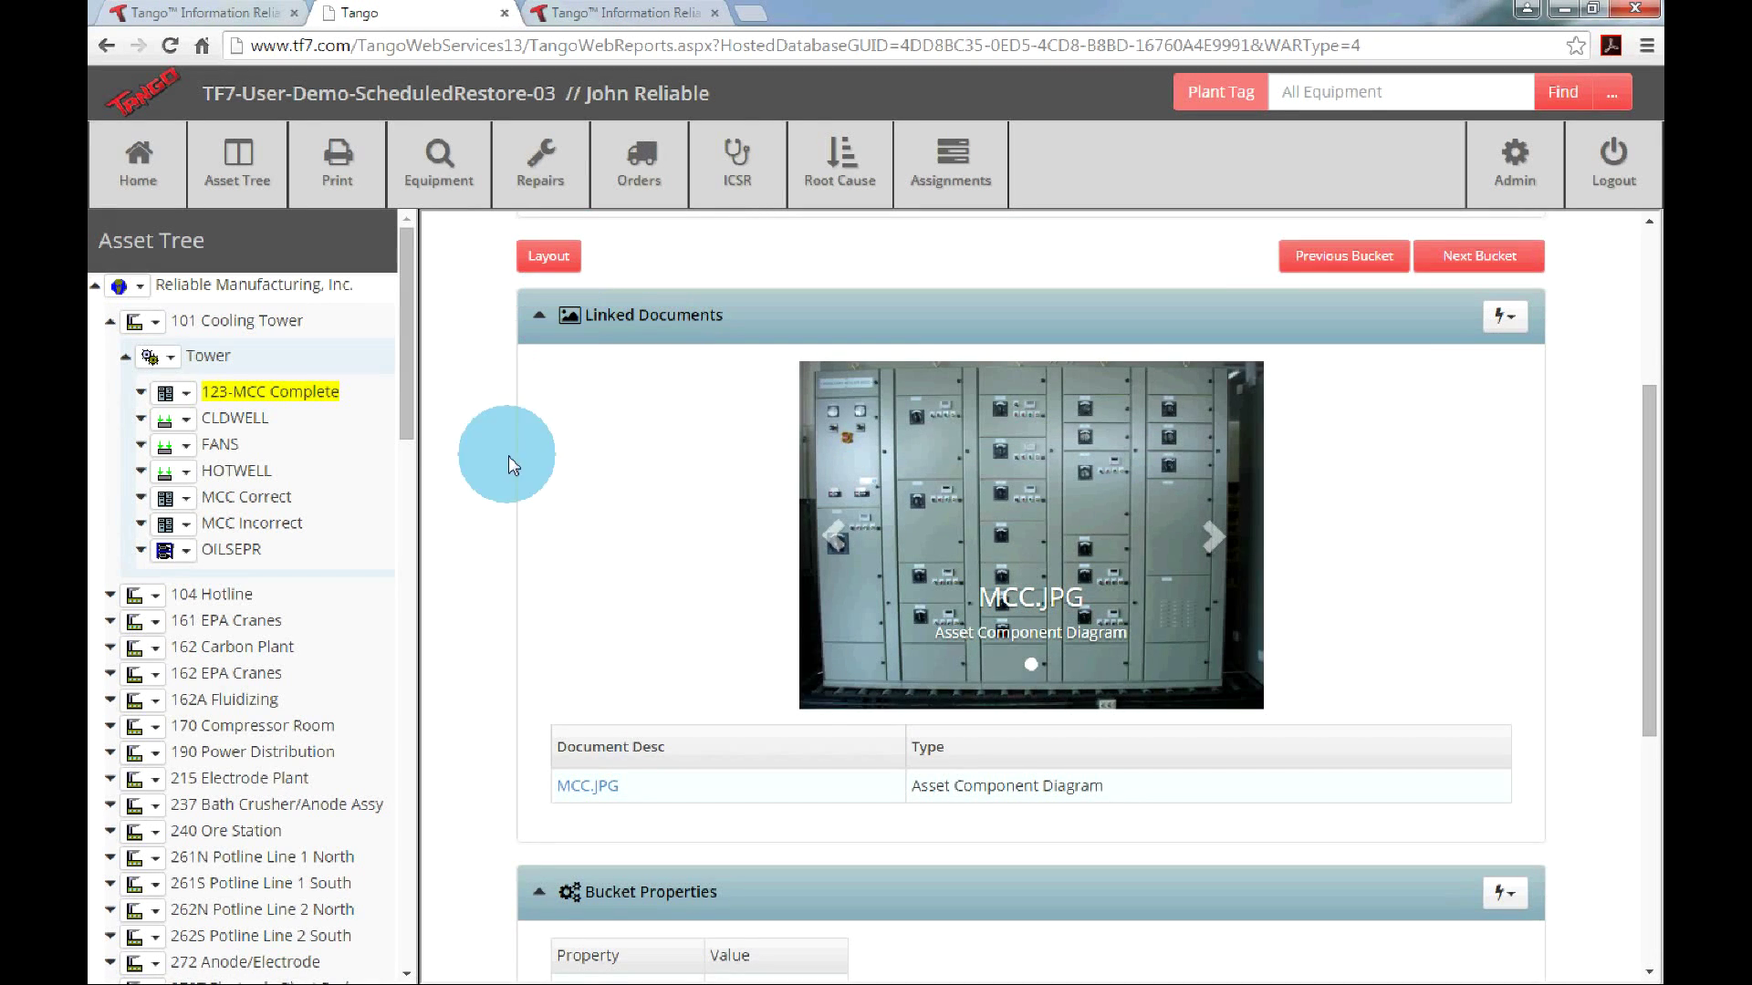
scroll(748, 538, "down", 3)
scroll(748, 538, "up", 3)
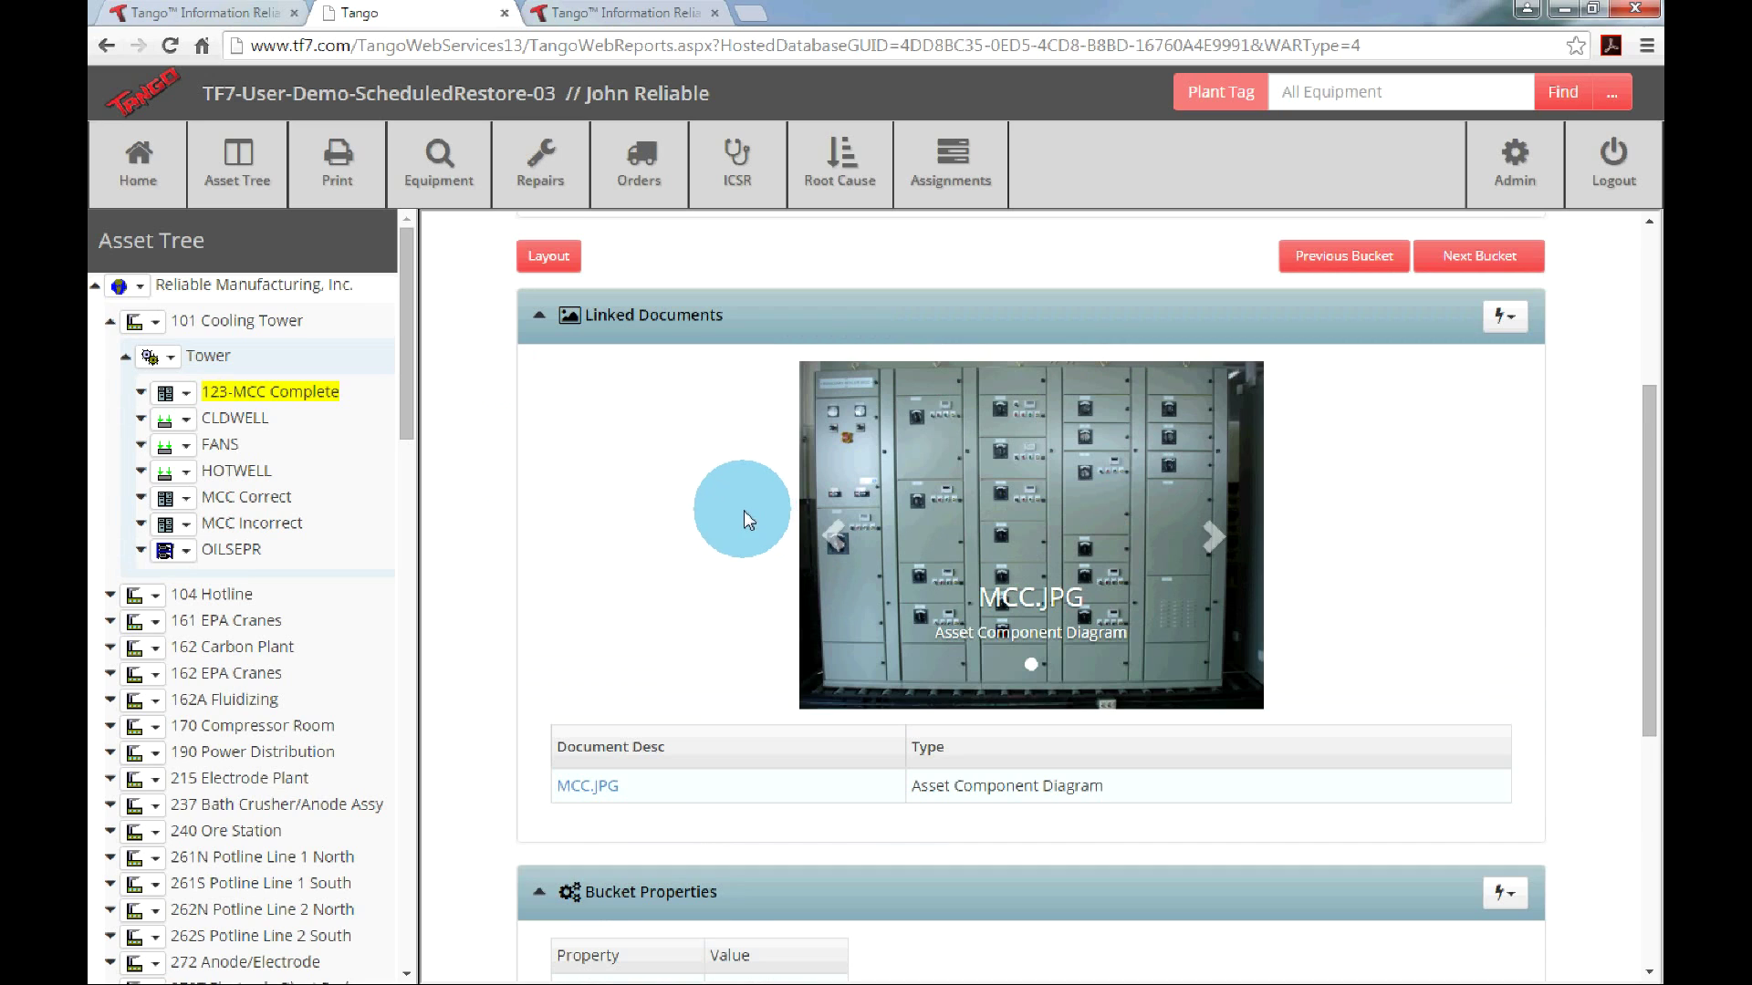
scroll(575, 429, "up", 2)
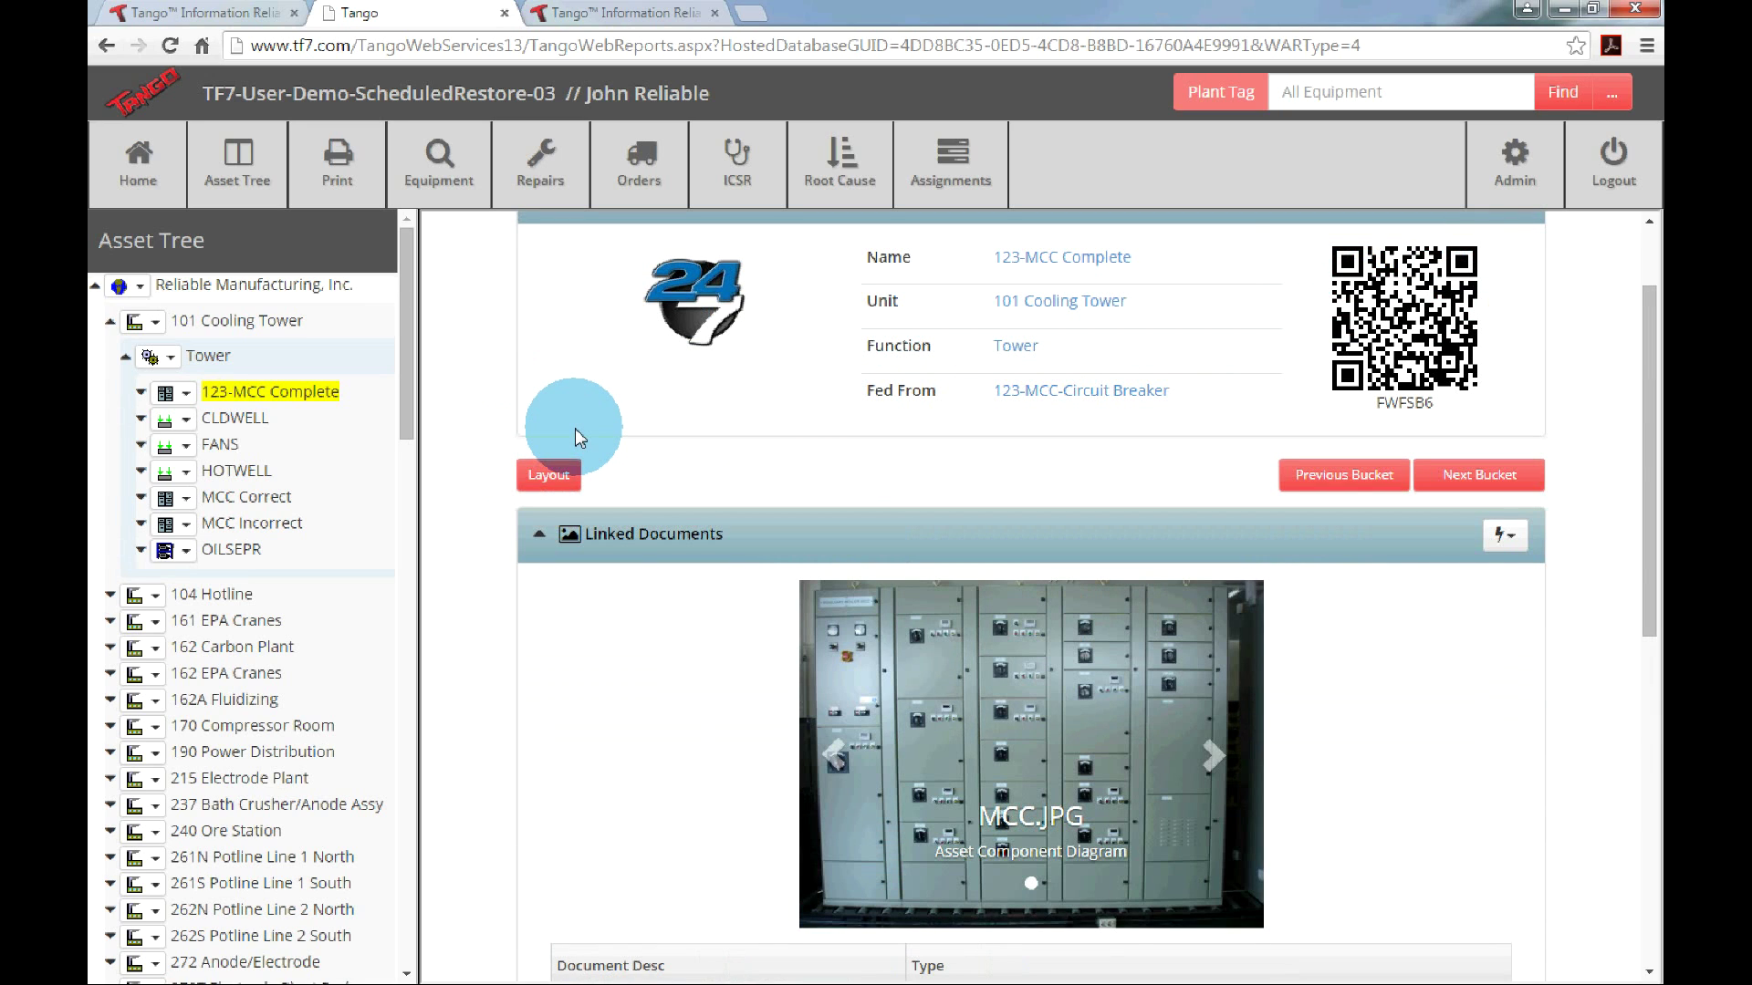
left_click(552, 484)
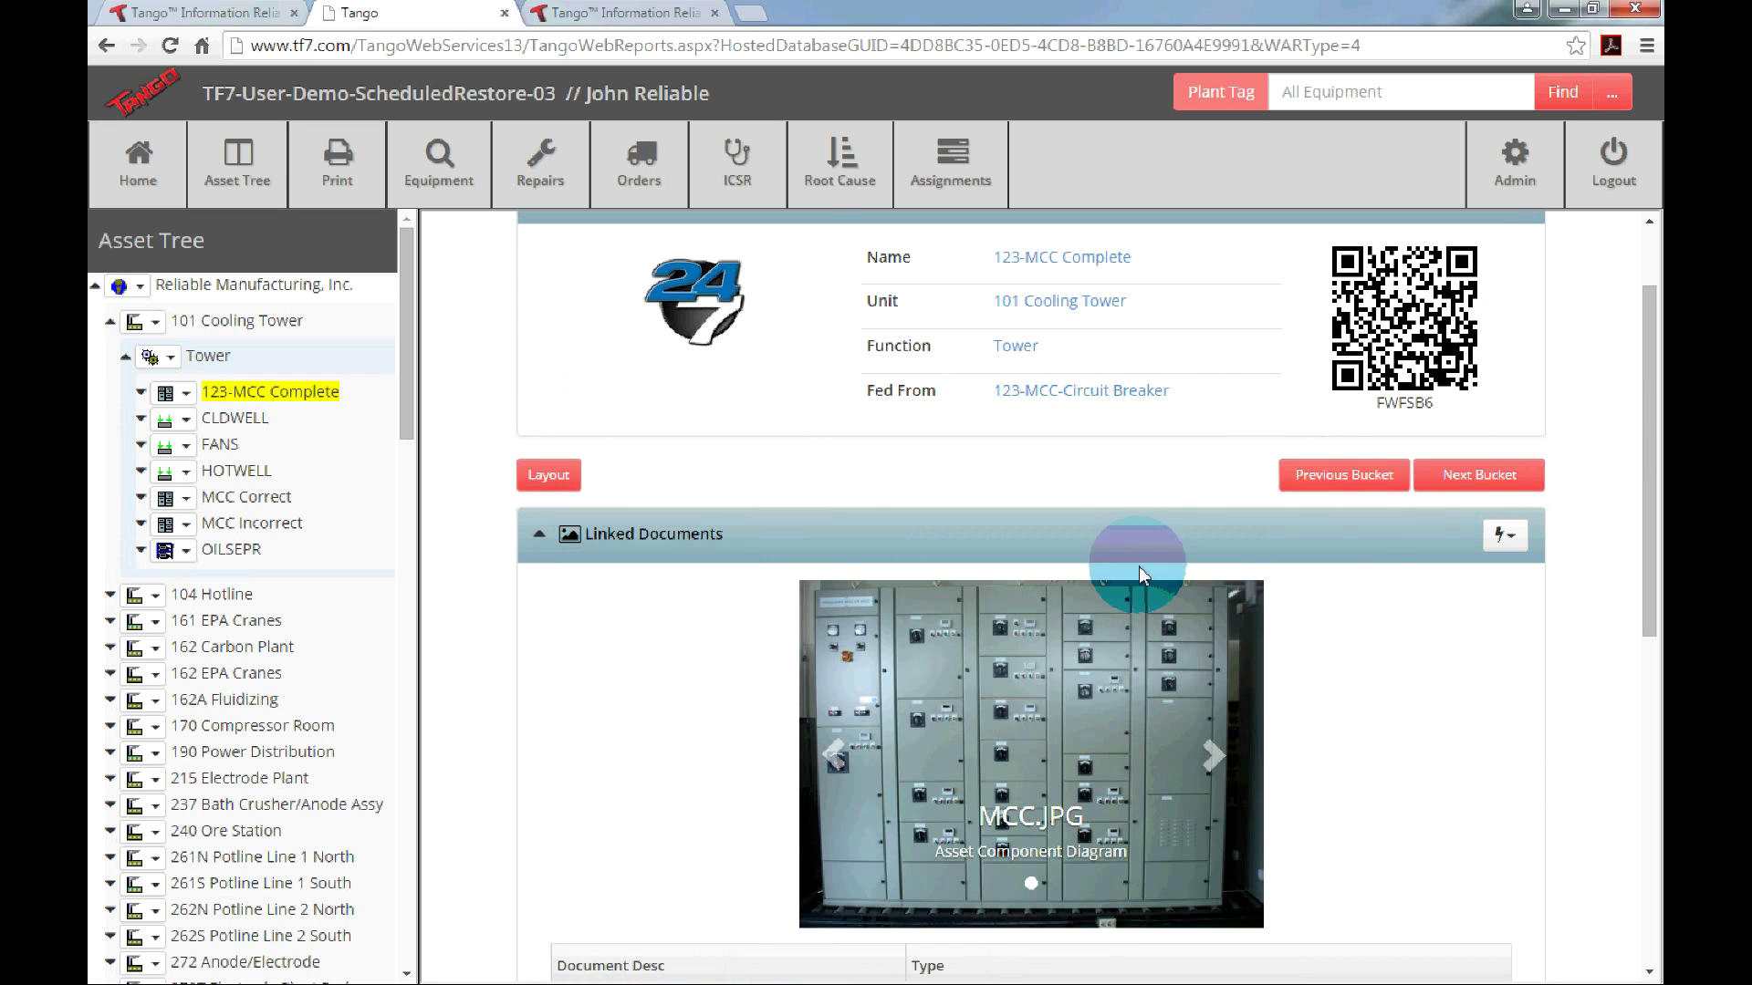
scroll(997, 491, "down", 3)
scroll(997, 491, "up", 1)
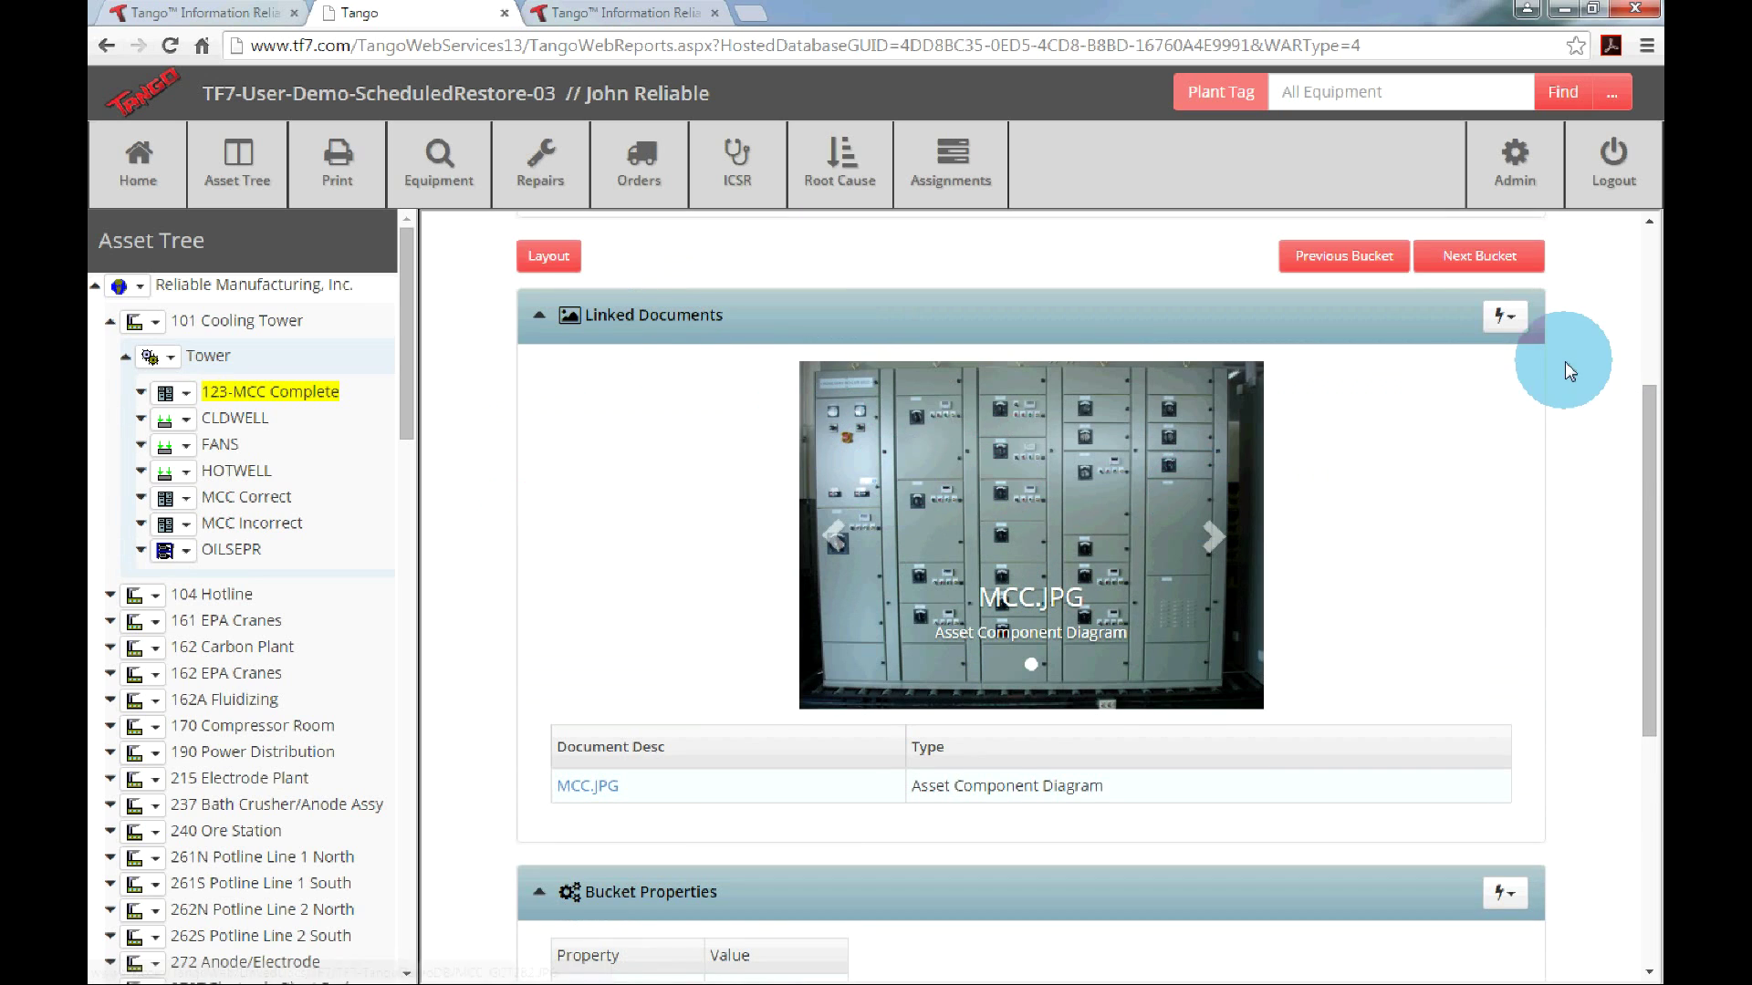
Switch Linked Documents to Show Thumbnails and open the MCC picture at full size.
left_click(1519, 321)
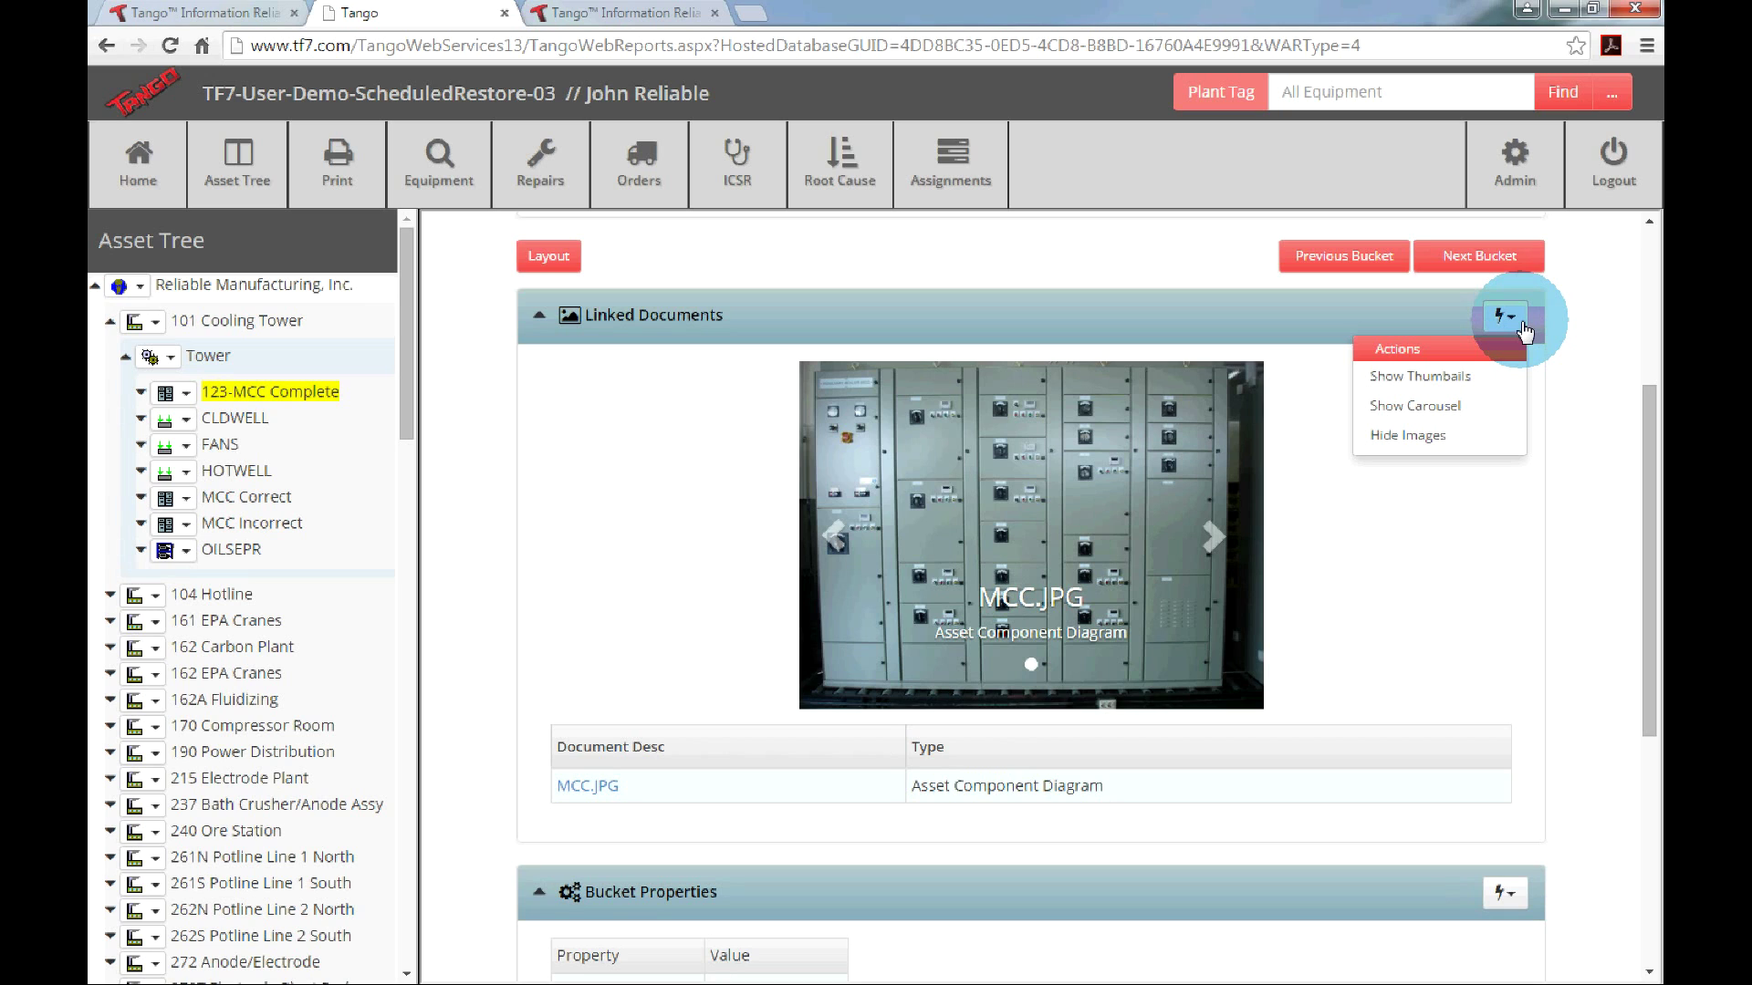
left_click(1460, 376)
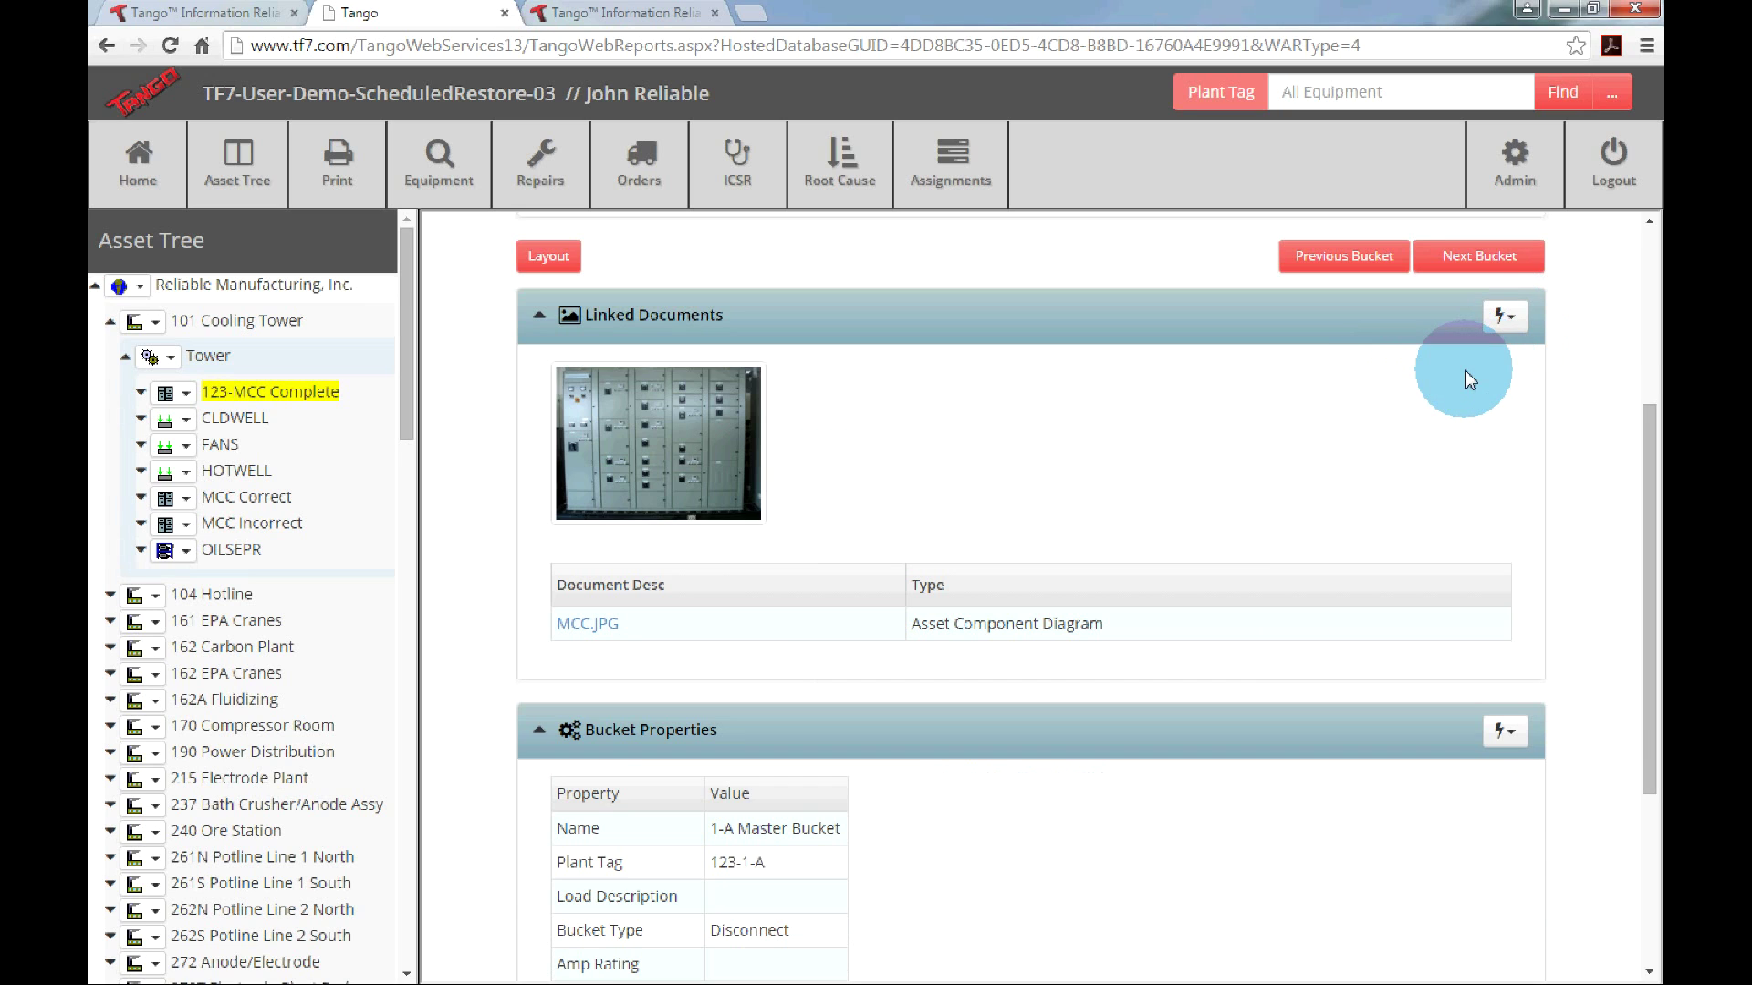
left_click(664, 425)
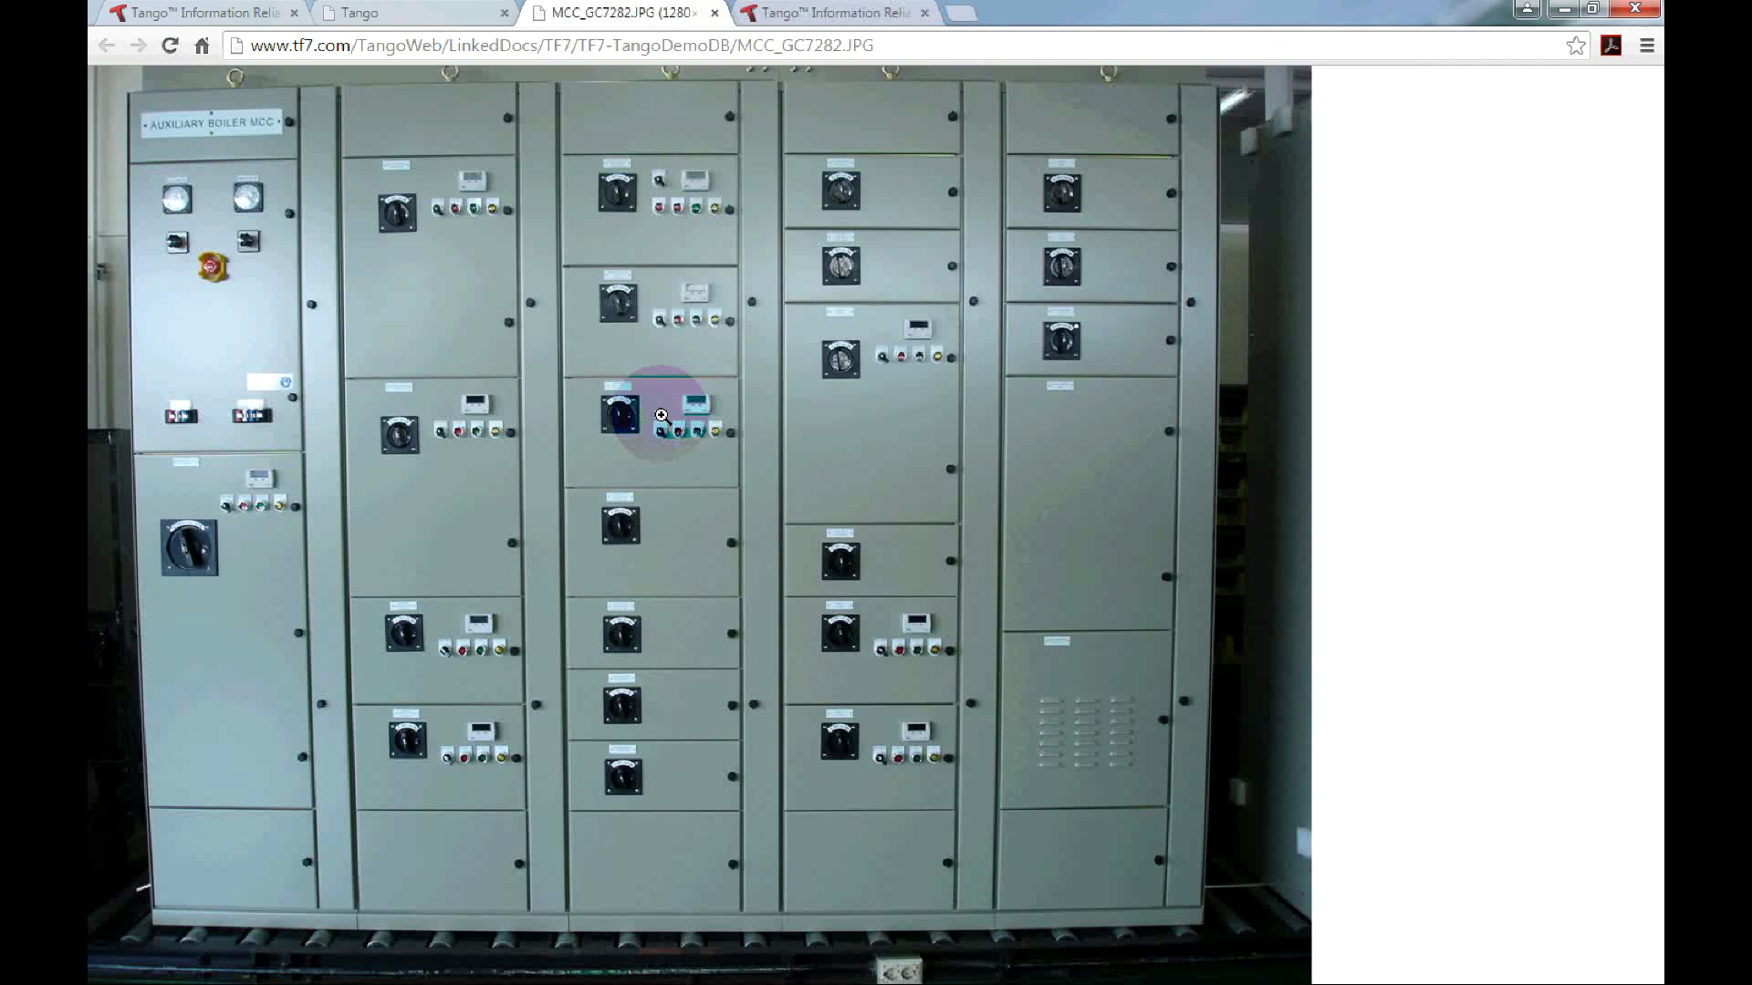
Close the full-size image tab and switch the linked images back to a carousel, stepping through it.
left_click(716, 14)
left_click(1503, 317)
left_click(1457, 393)
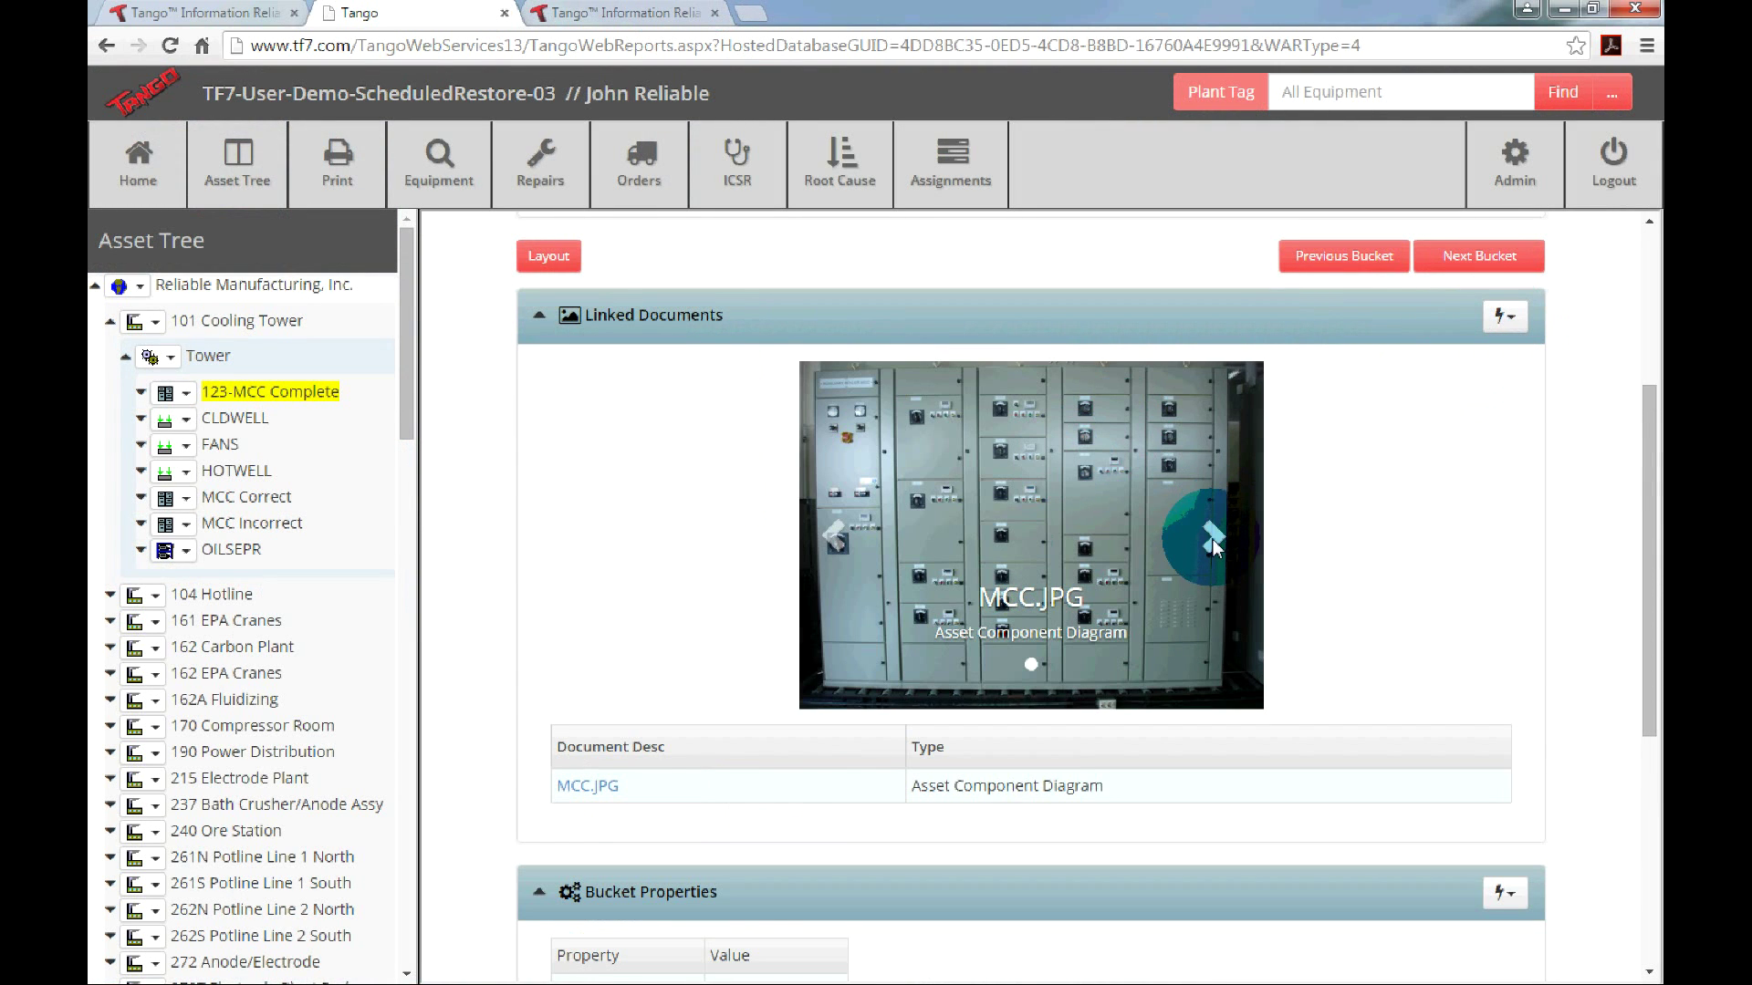
left_click(828, 540)
Choose Hide Images for Linked Documents, leaving only the MCC.JPG document row.
left_click(1503, 317)
left_click(1467, 451)
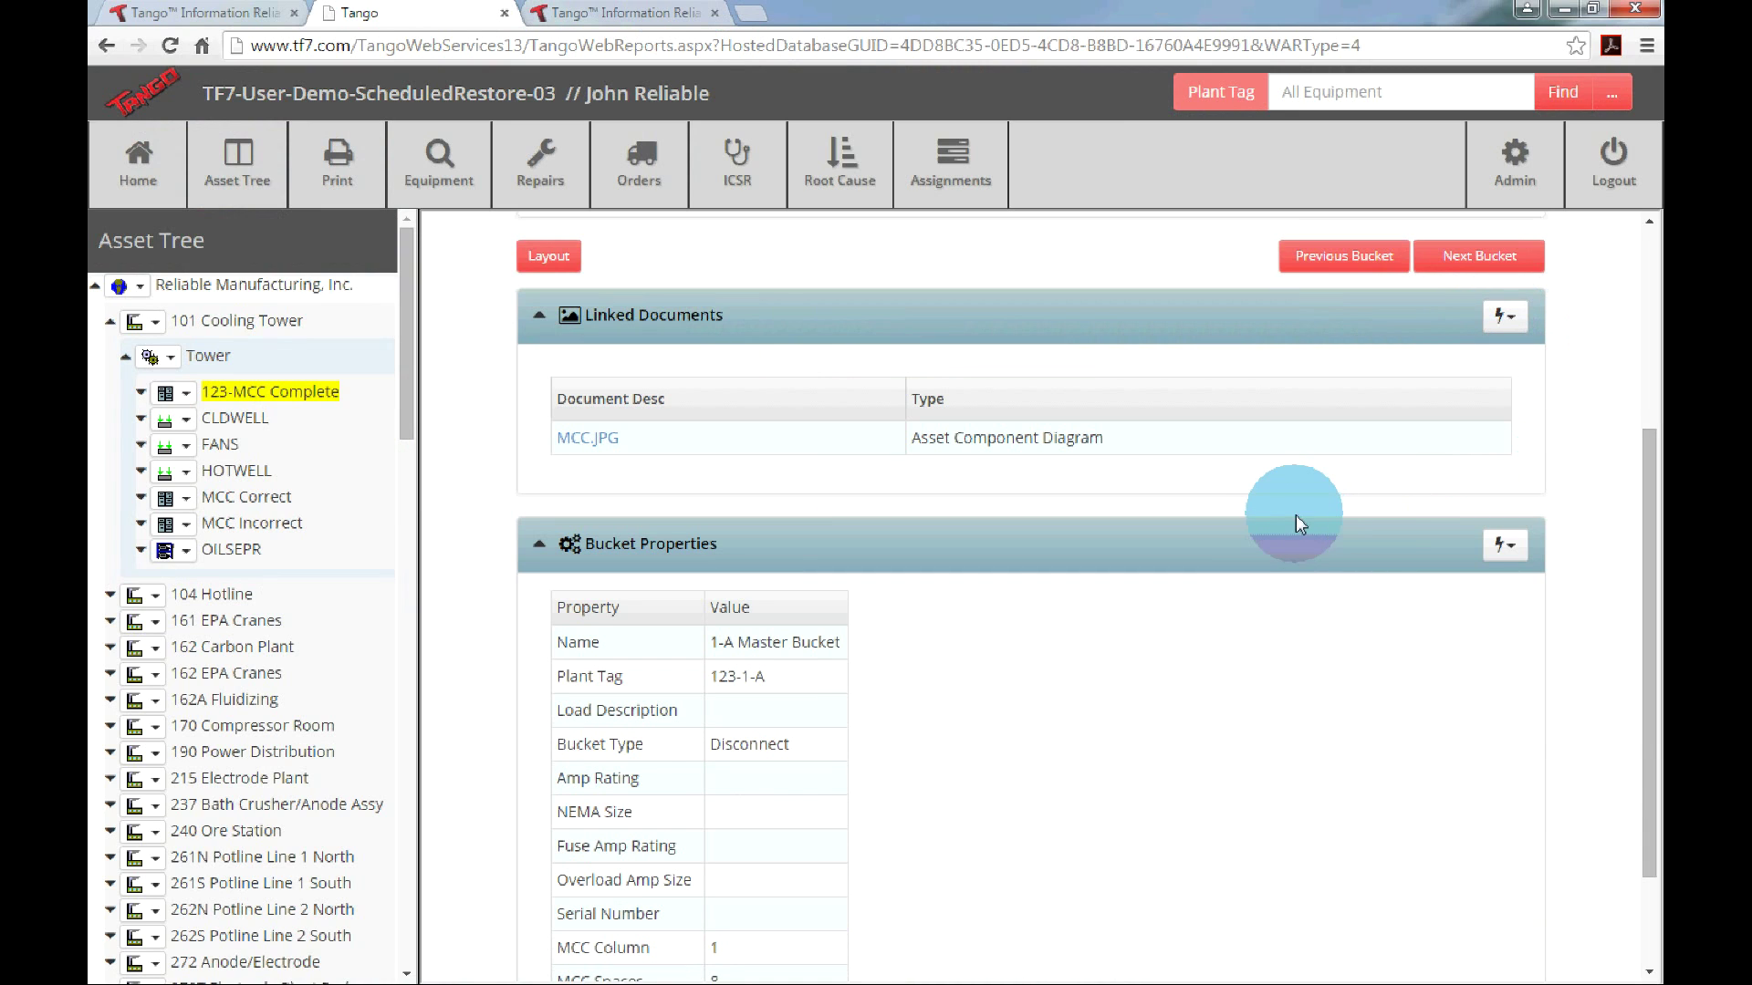
scroll(1287, 500, "down", 2)
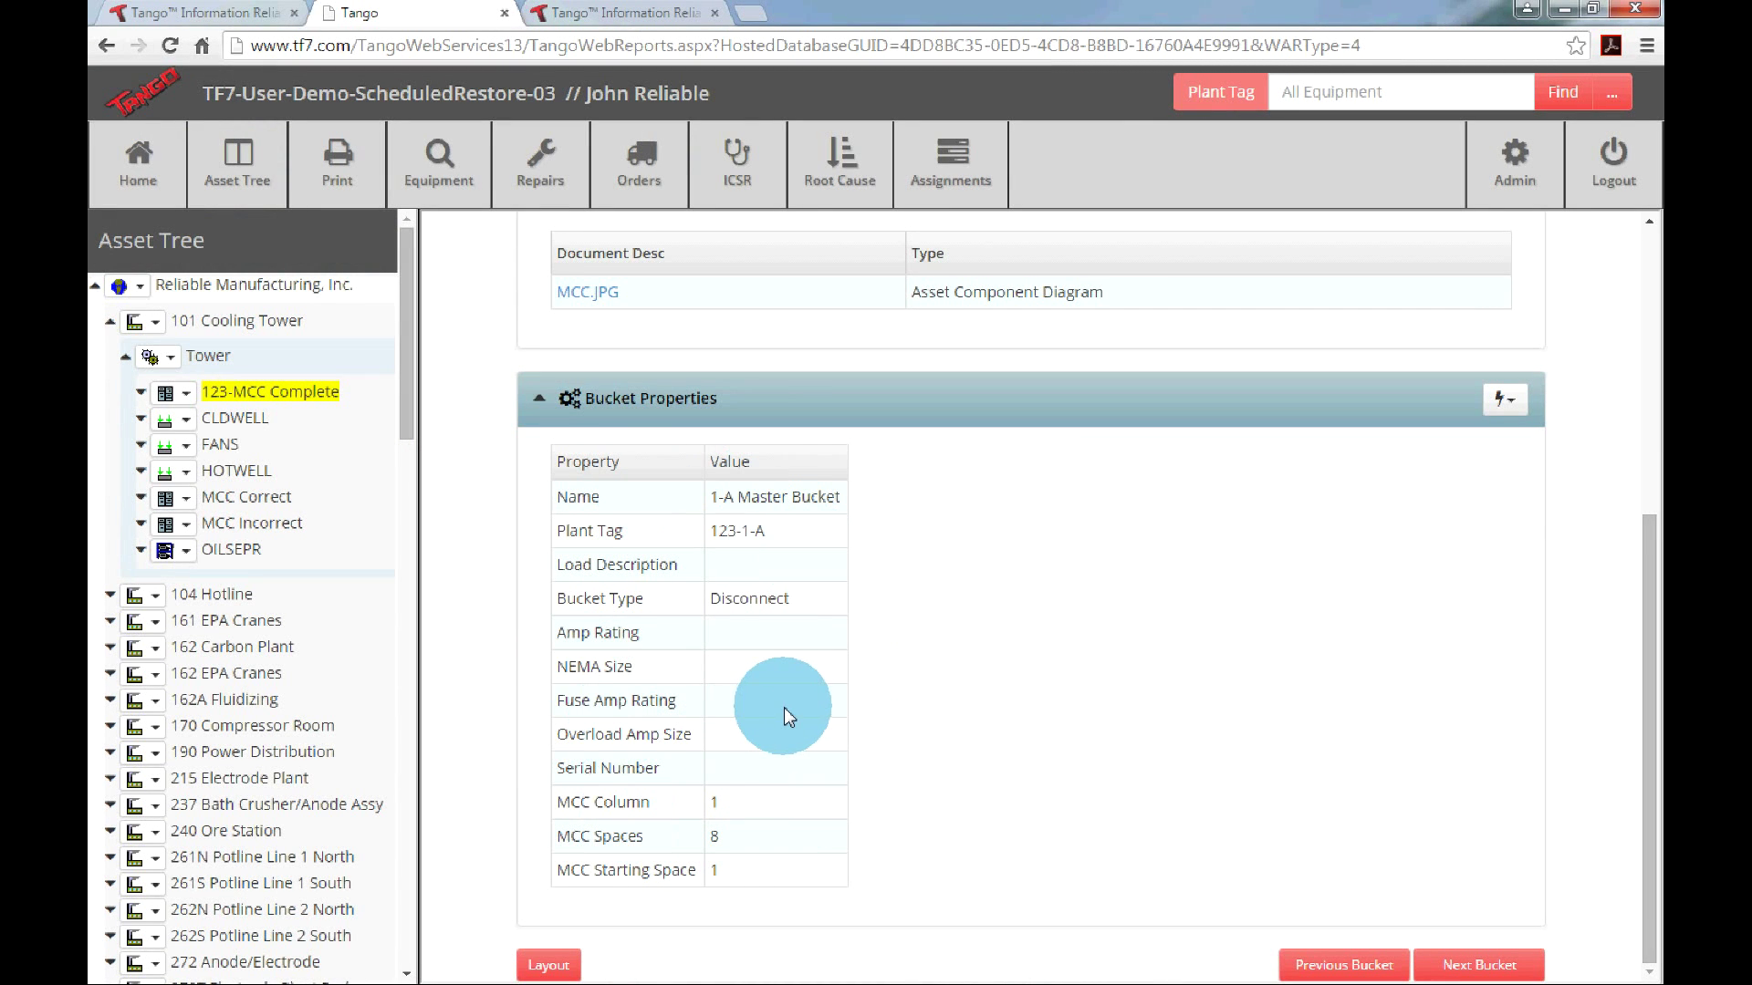
From the Bucket Properties actions, return to the 123-MCC Complete layout and open the 1-A Master Bucket record.
left_click(1505, 401)
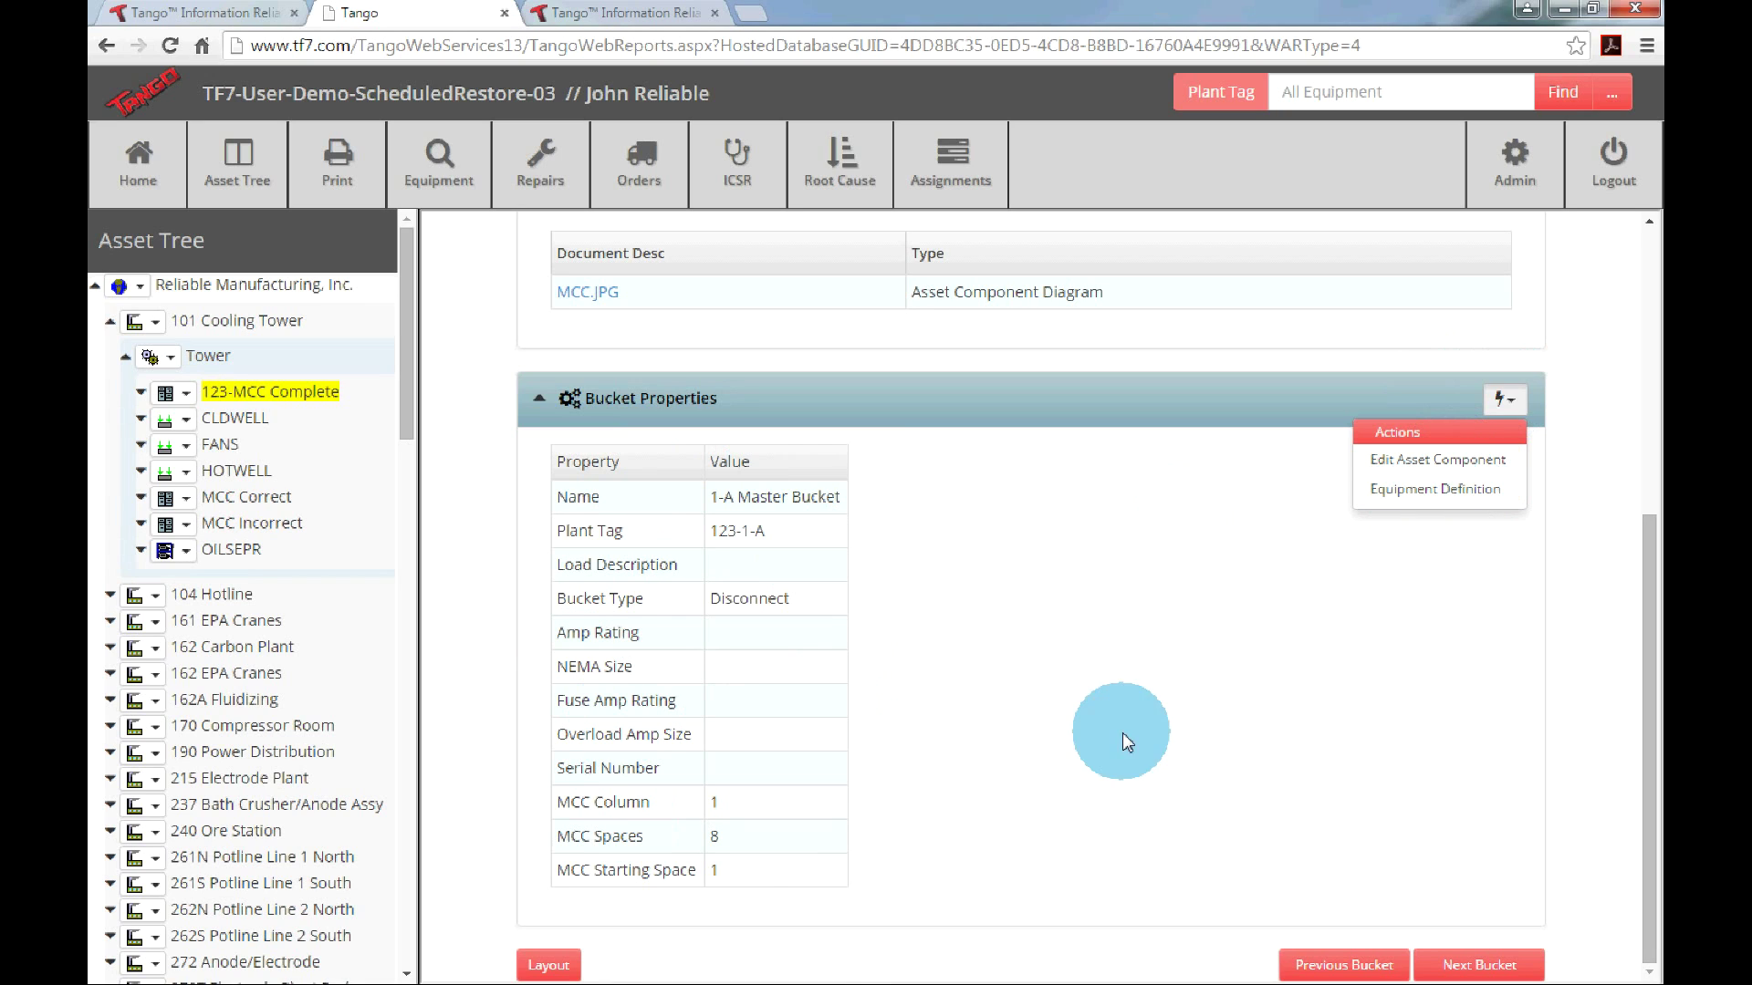
left_click(549, 965)
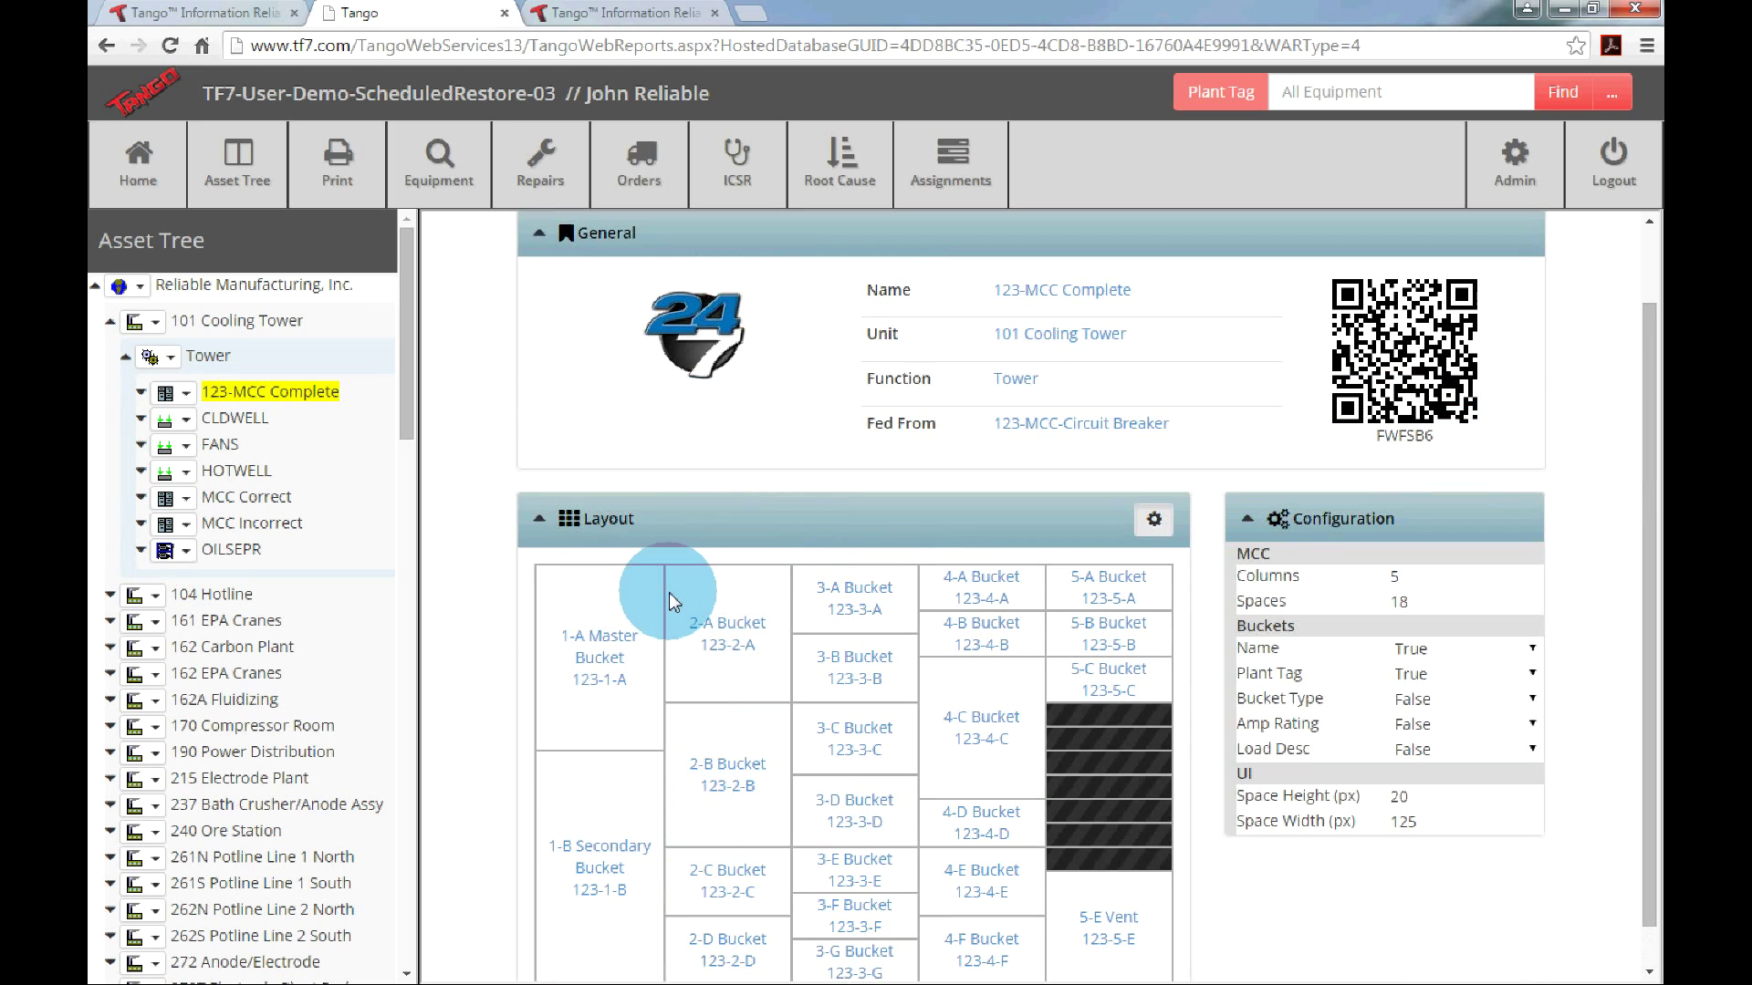
left_click(579, 685)
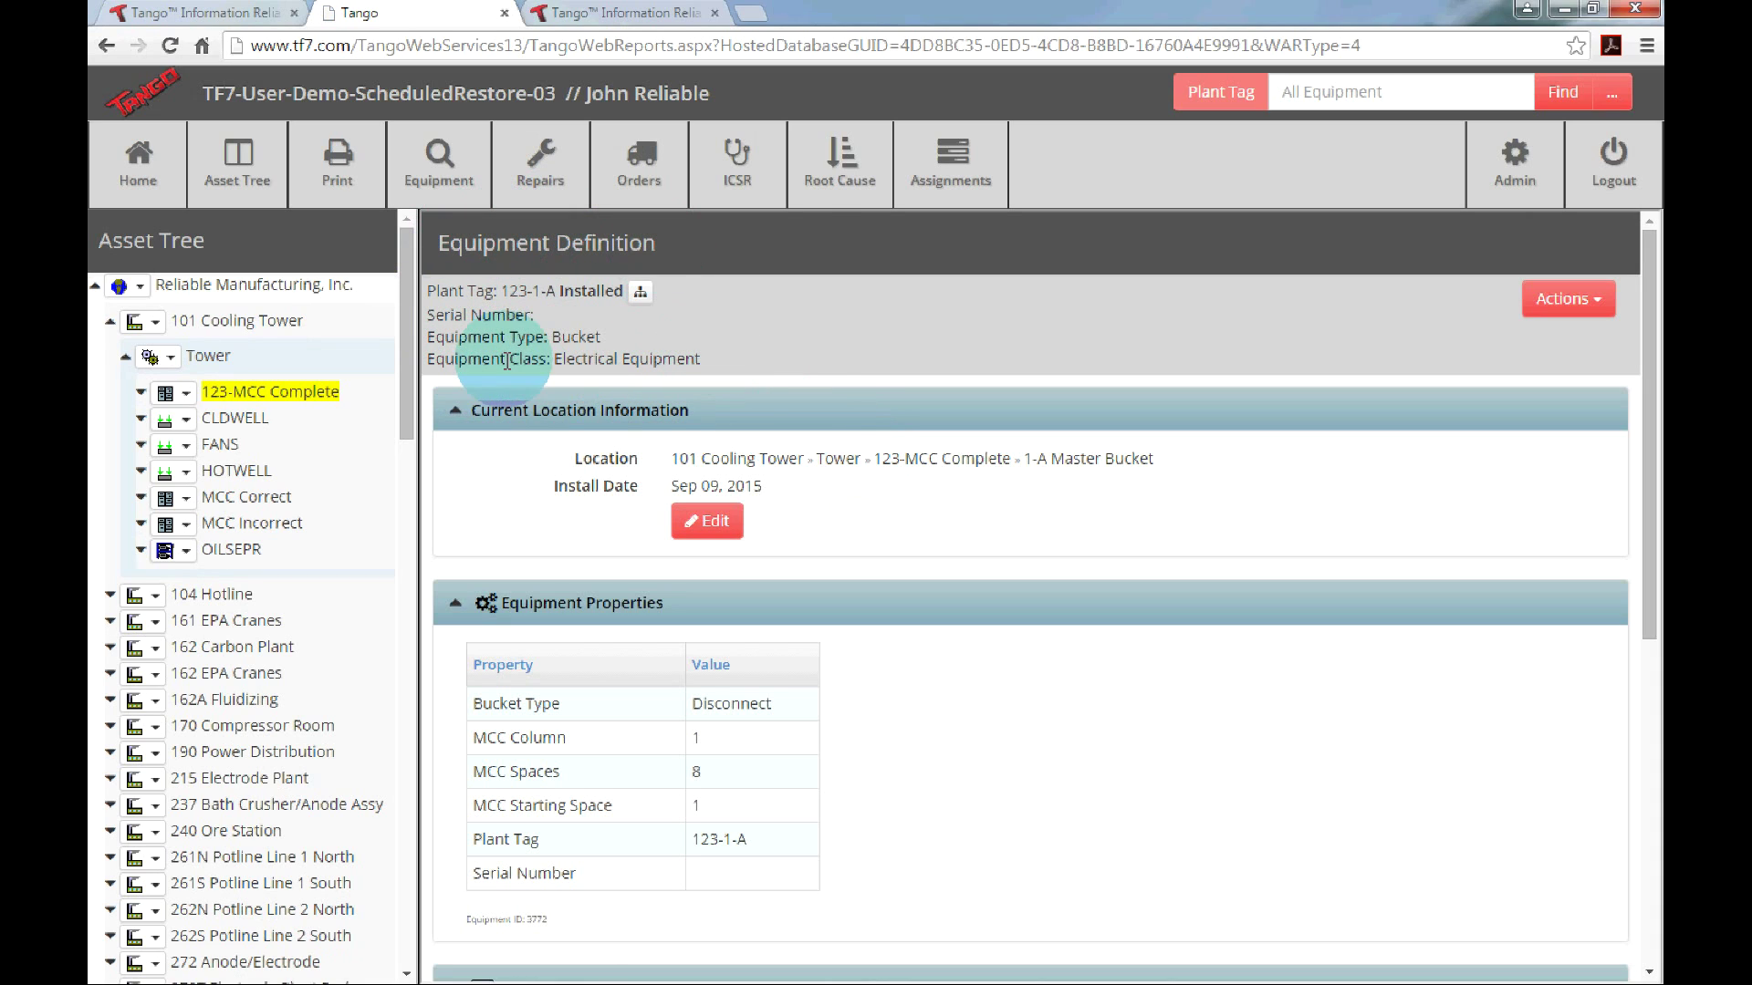
Locate bucket 123-1-A in the asset tree and expand its History, Location and Other Reports actions.
left_click(643, 294)
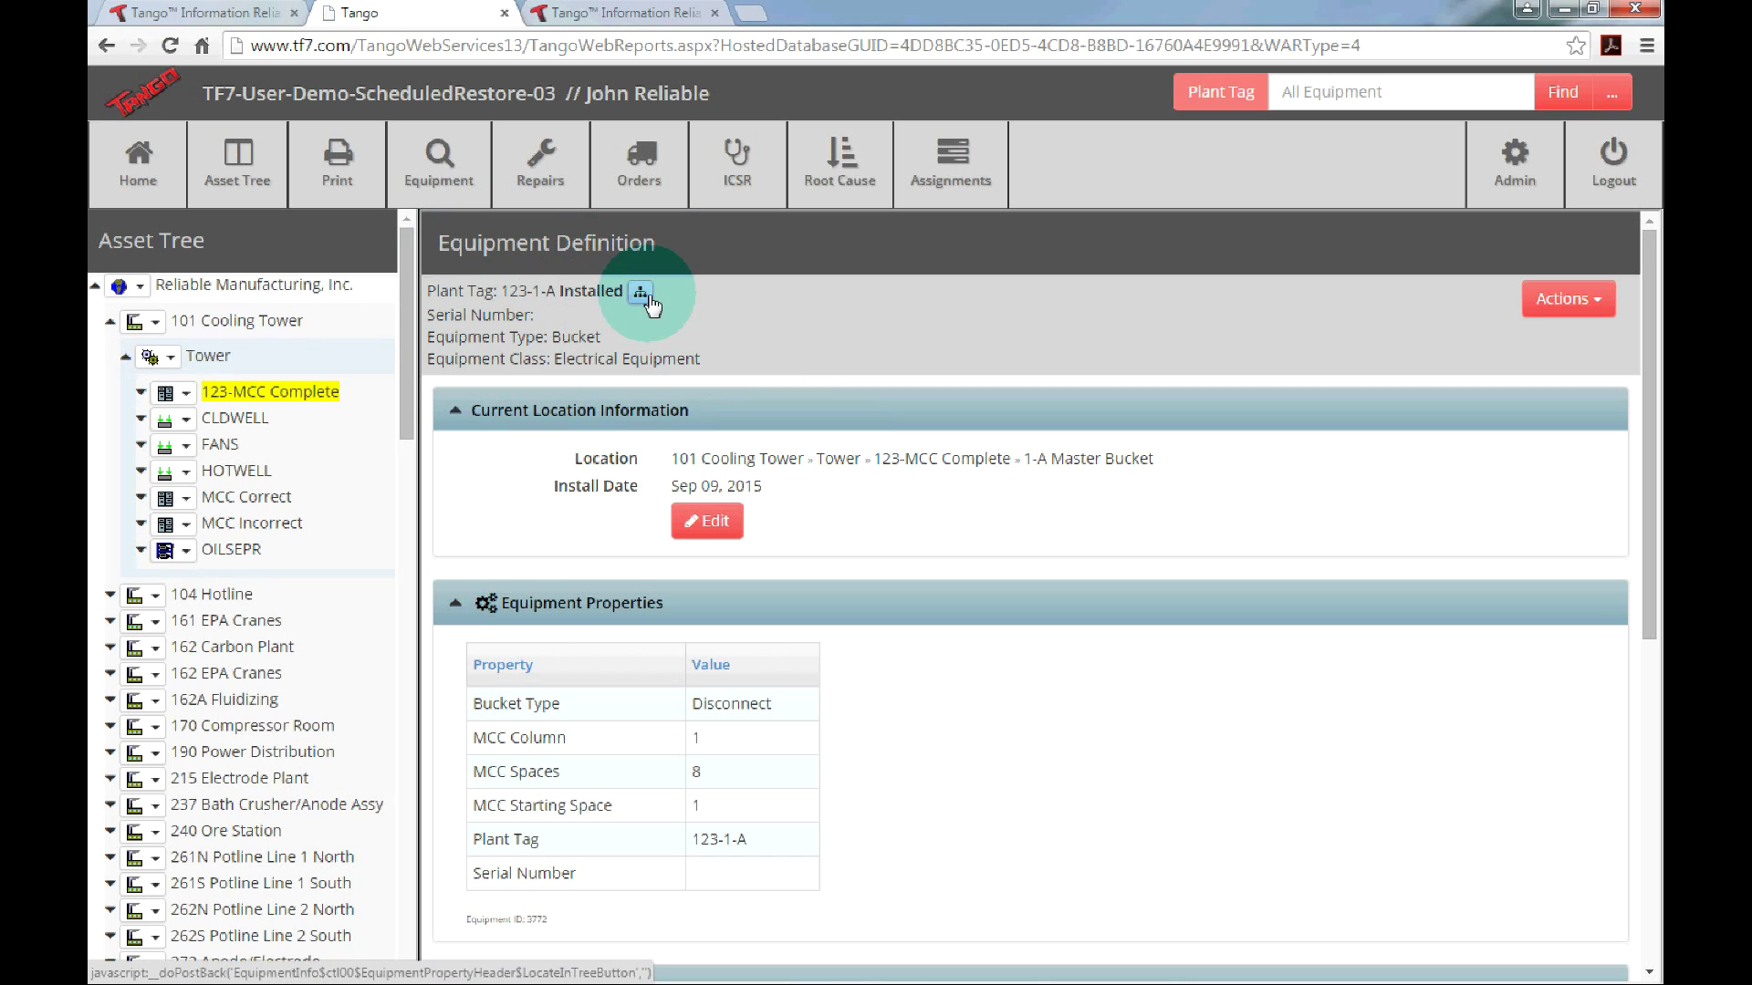
left_click_drag(403, 370, 407, 330)
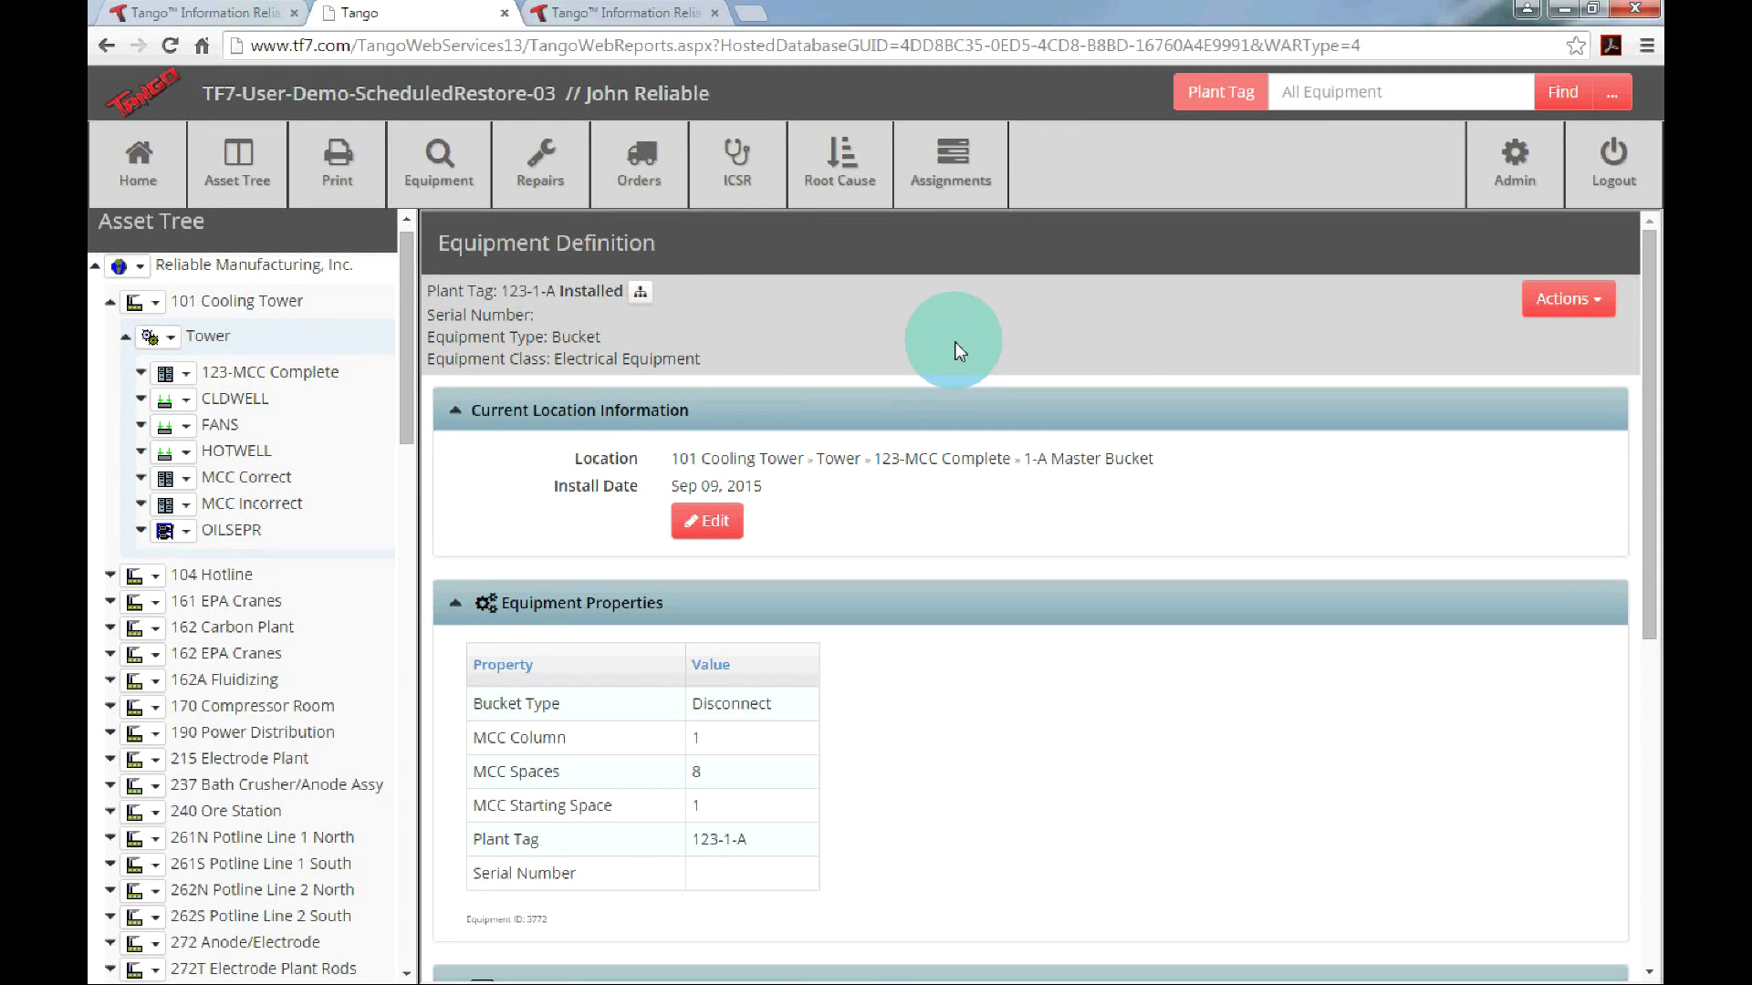
left_click(1592, 310)
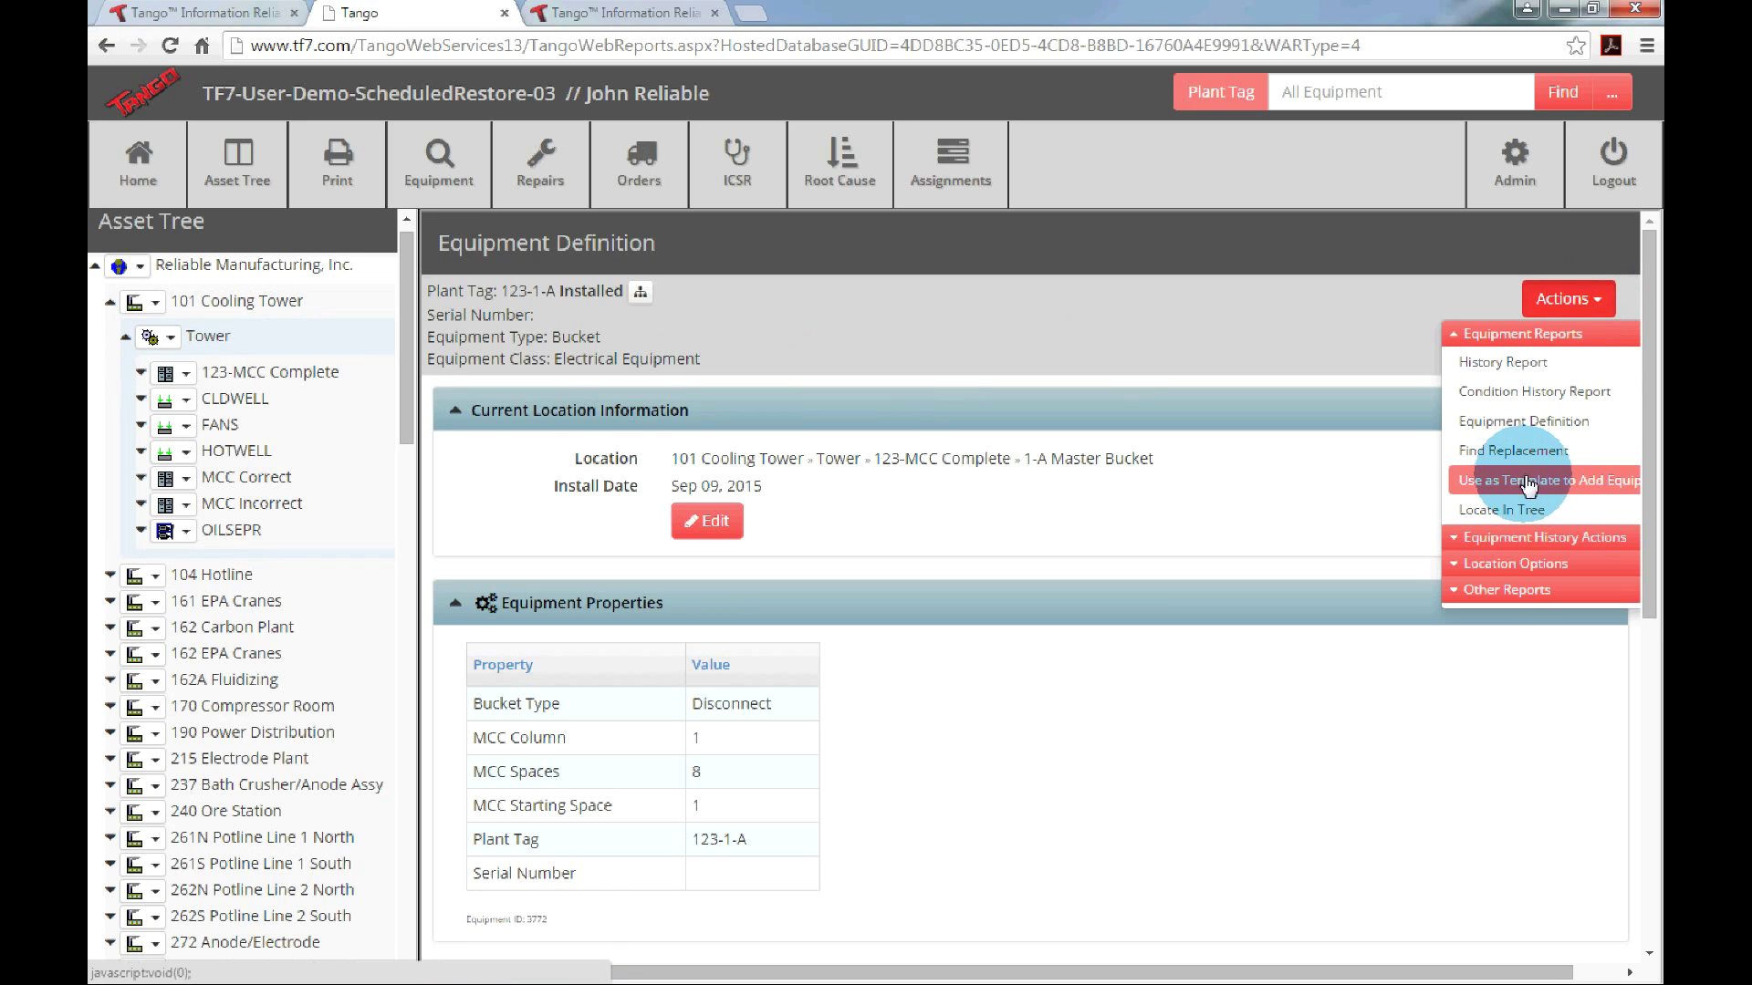
left_click(1522, 539)
left_click(1519, 623)
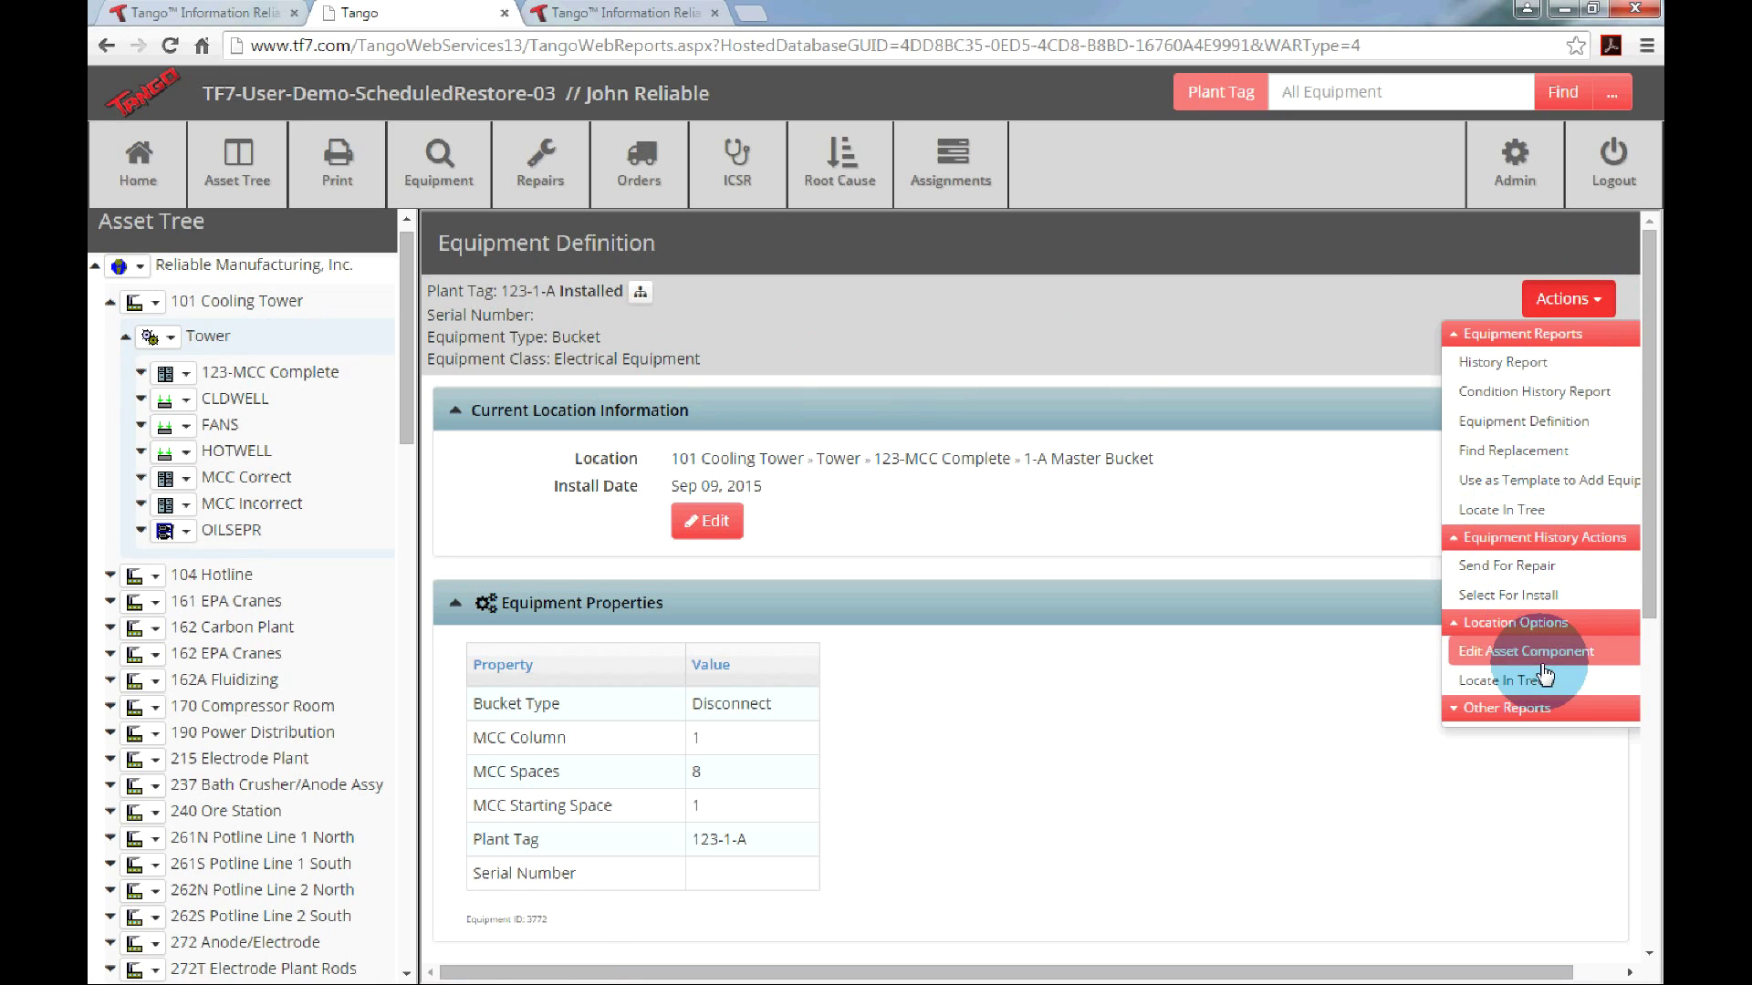
left_click(1545, 708)
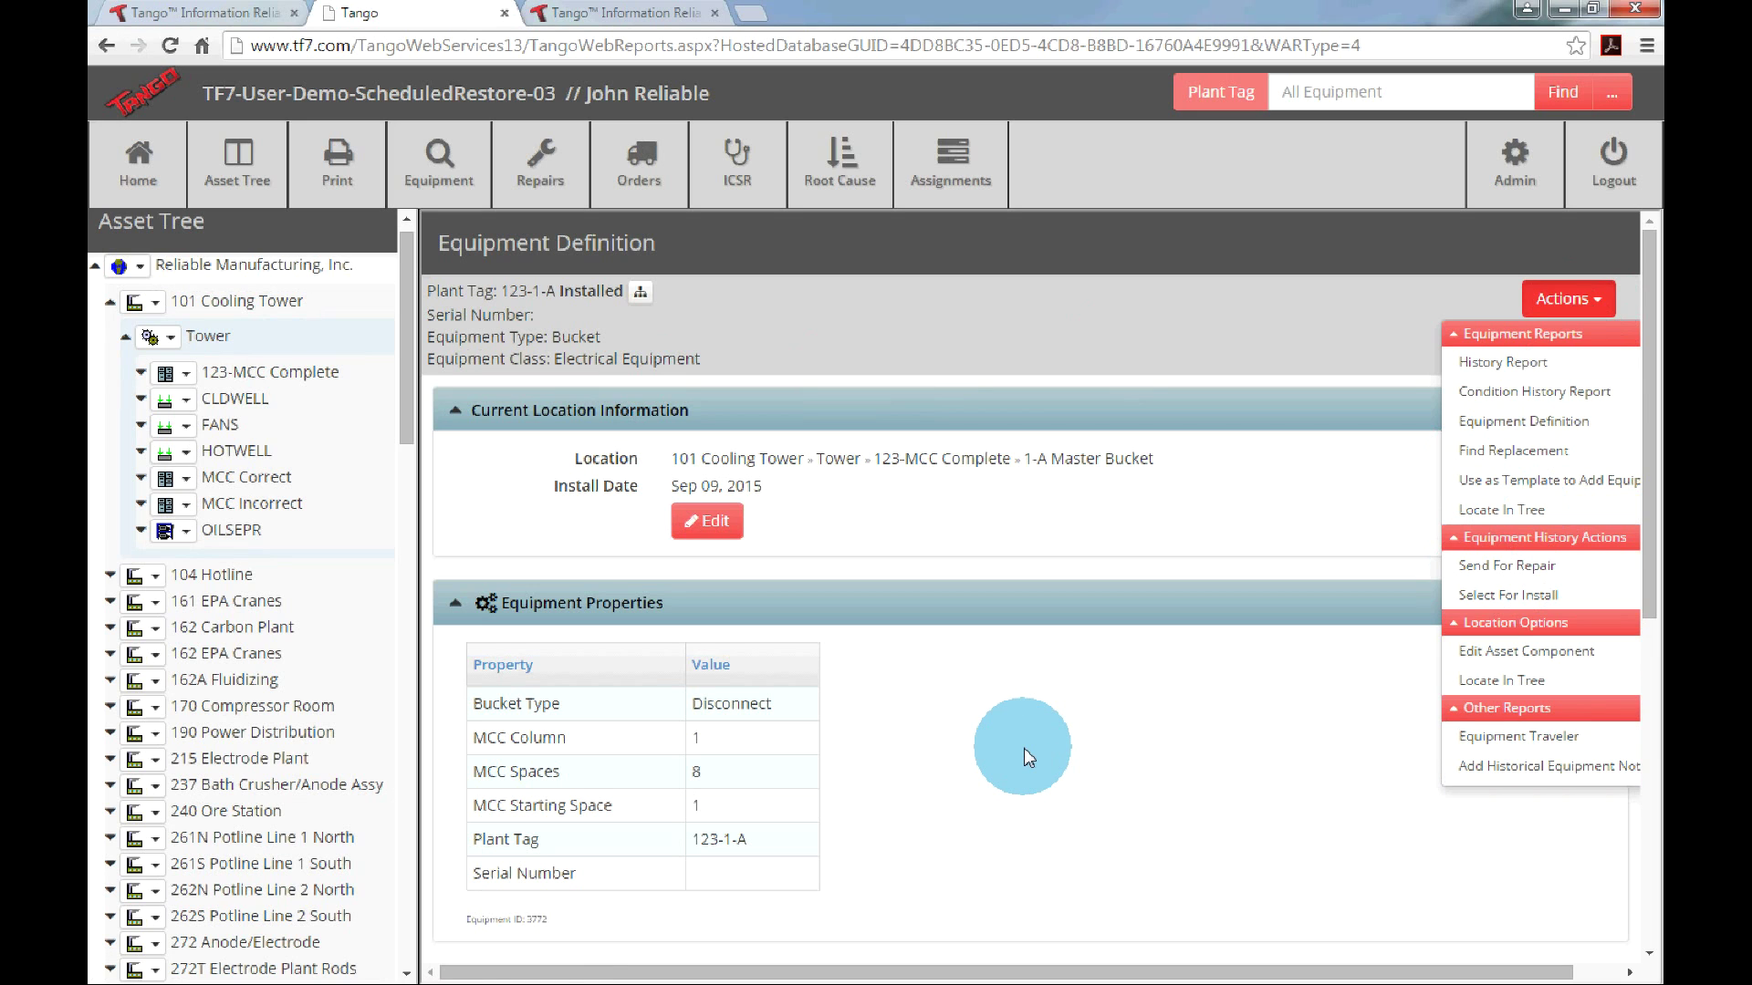
left_click(1144, 358)
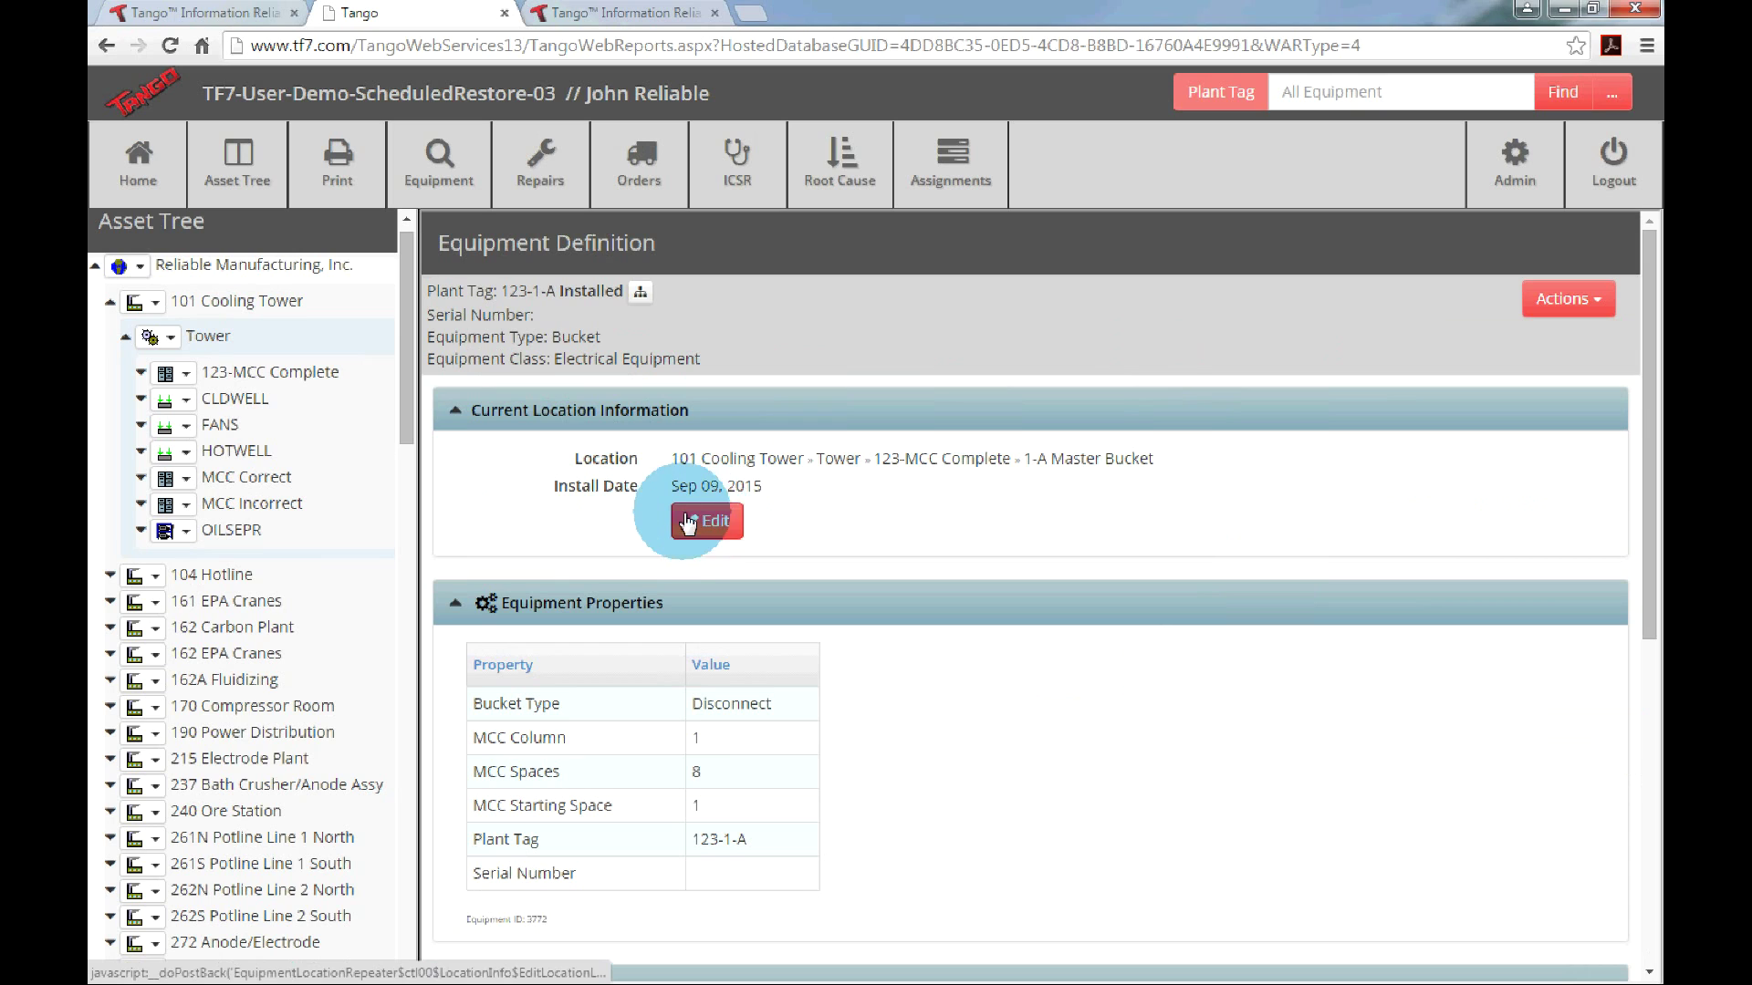
Scroll the 123-1-A Equipment Definition down to the empty Linked Documents and Actions and Services / Reports panels.
scroll(927, 609, "down", 2)
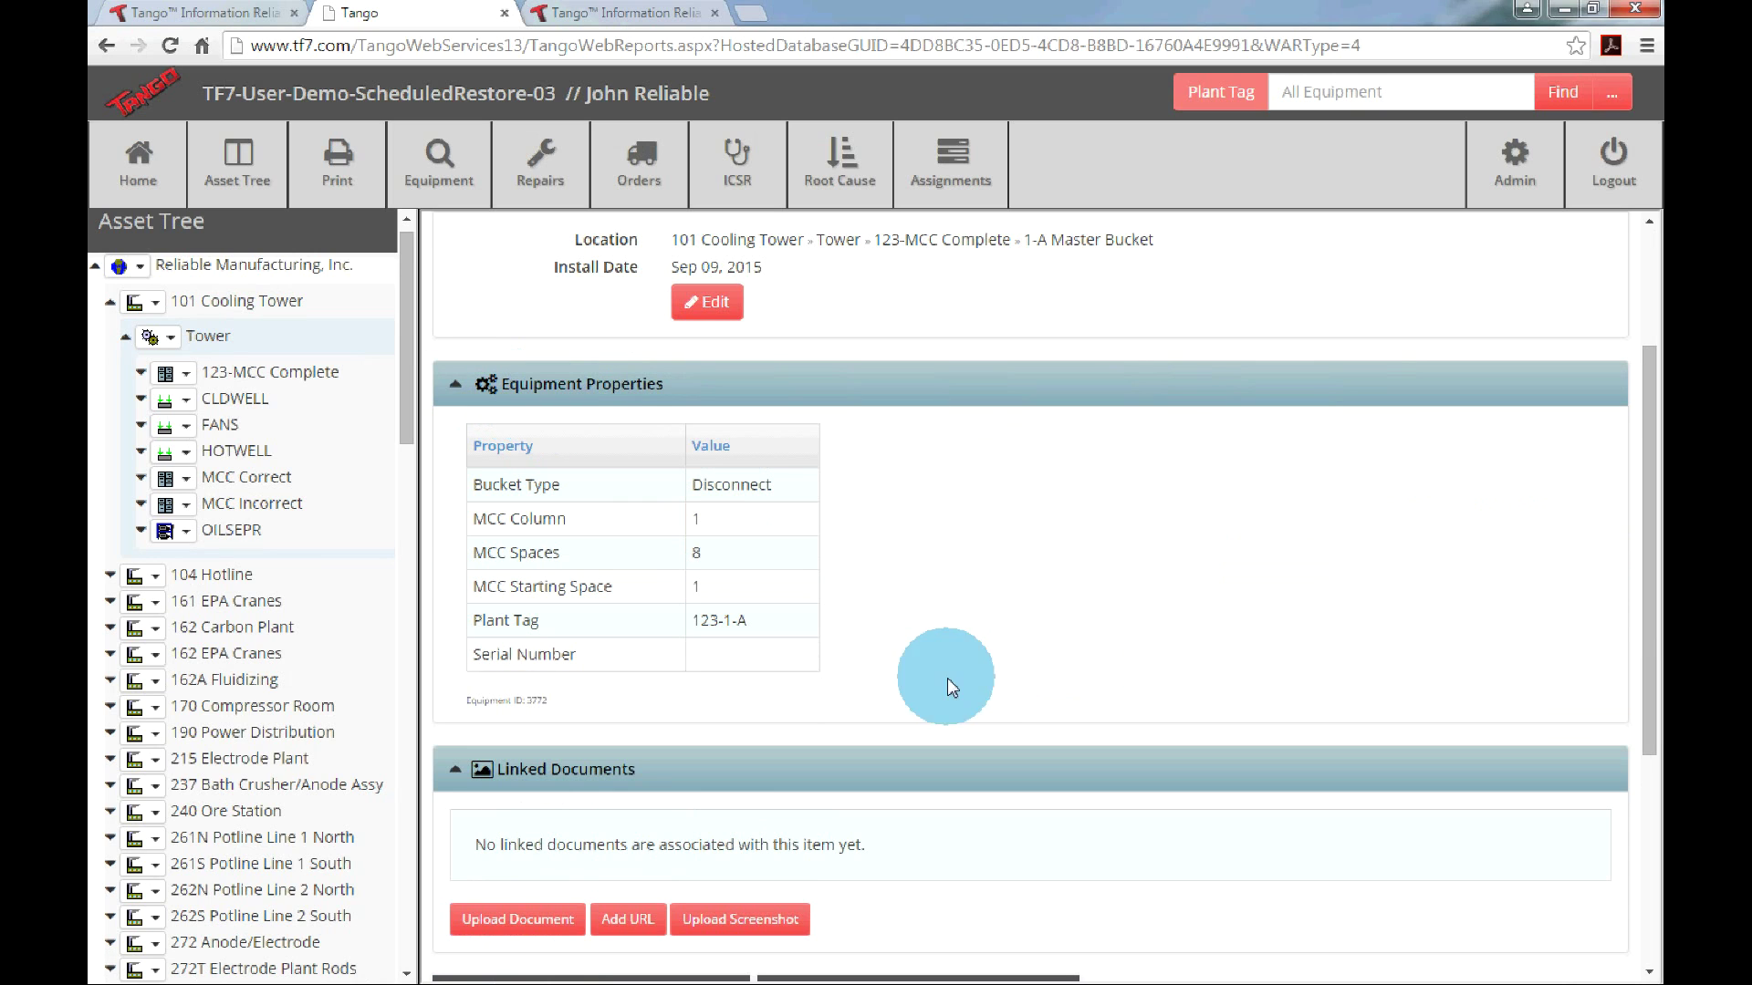
scroll(1029, 661, "down", 3)
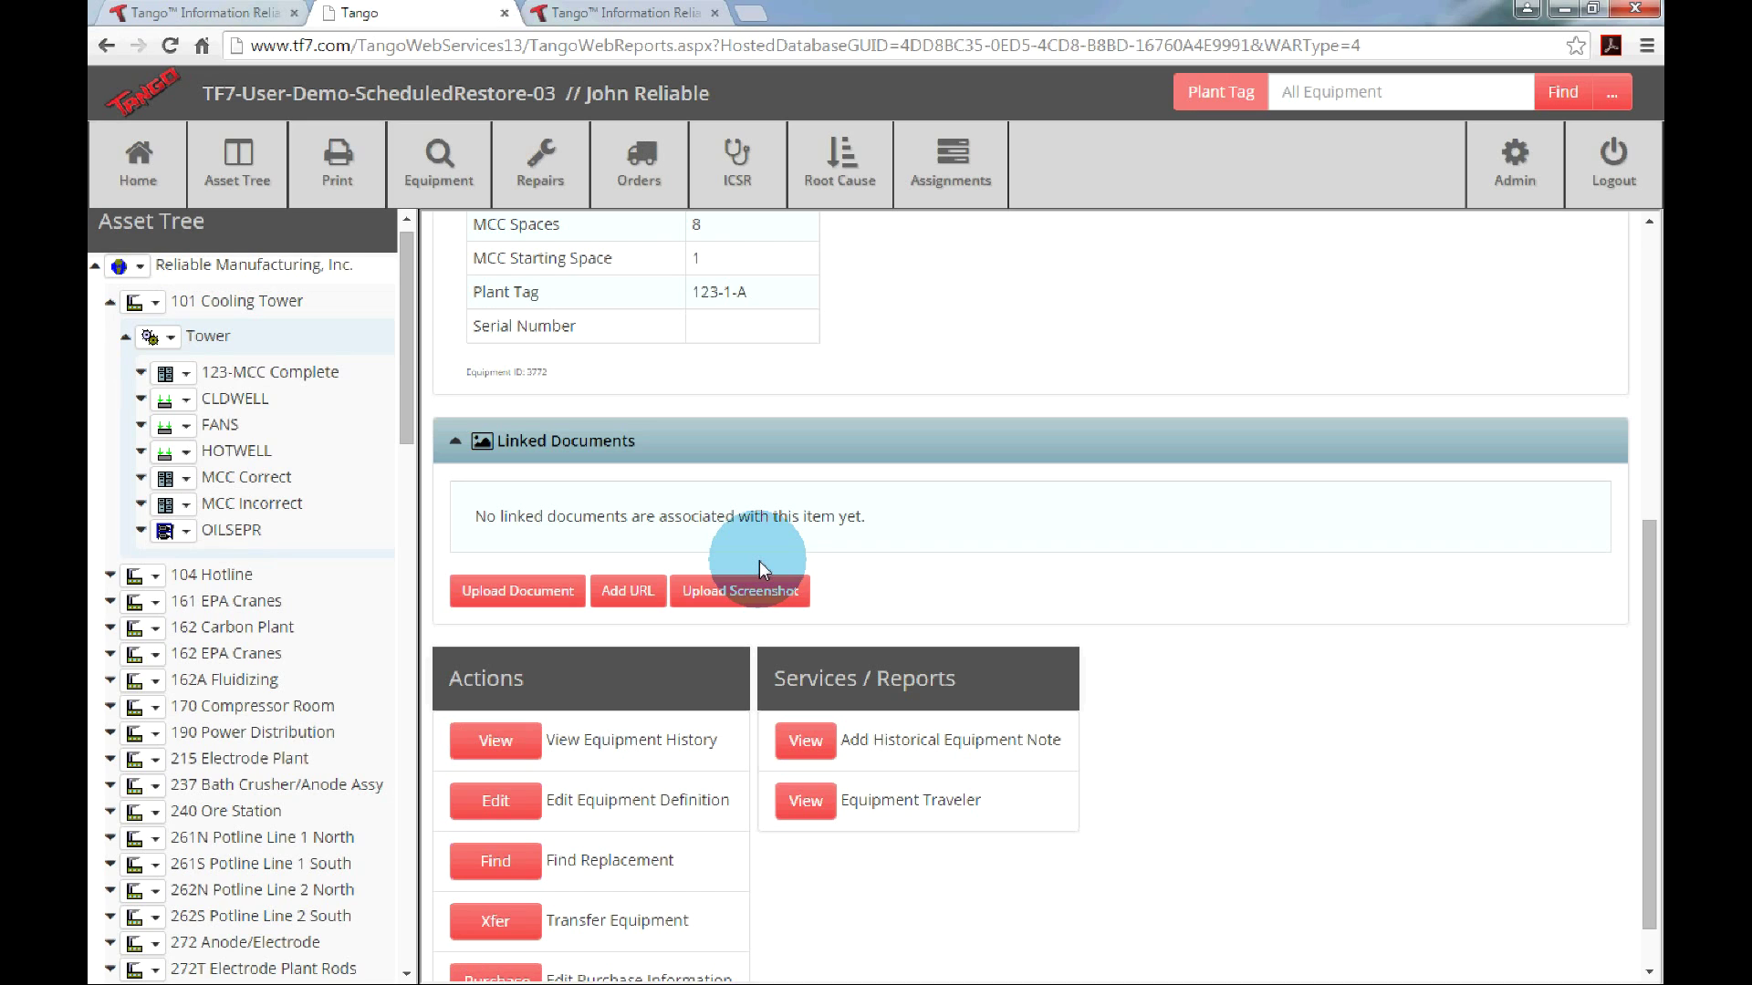
scroll(759, 561, "down", 1)
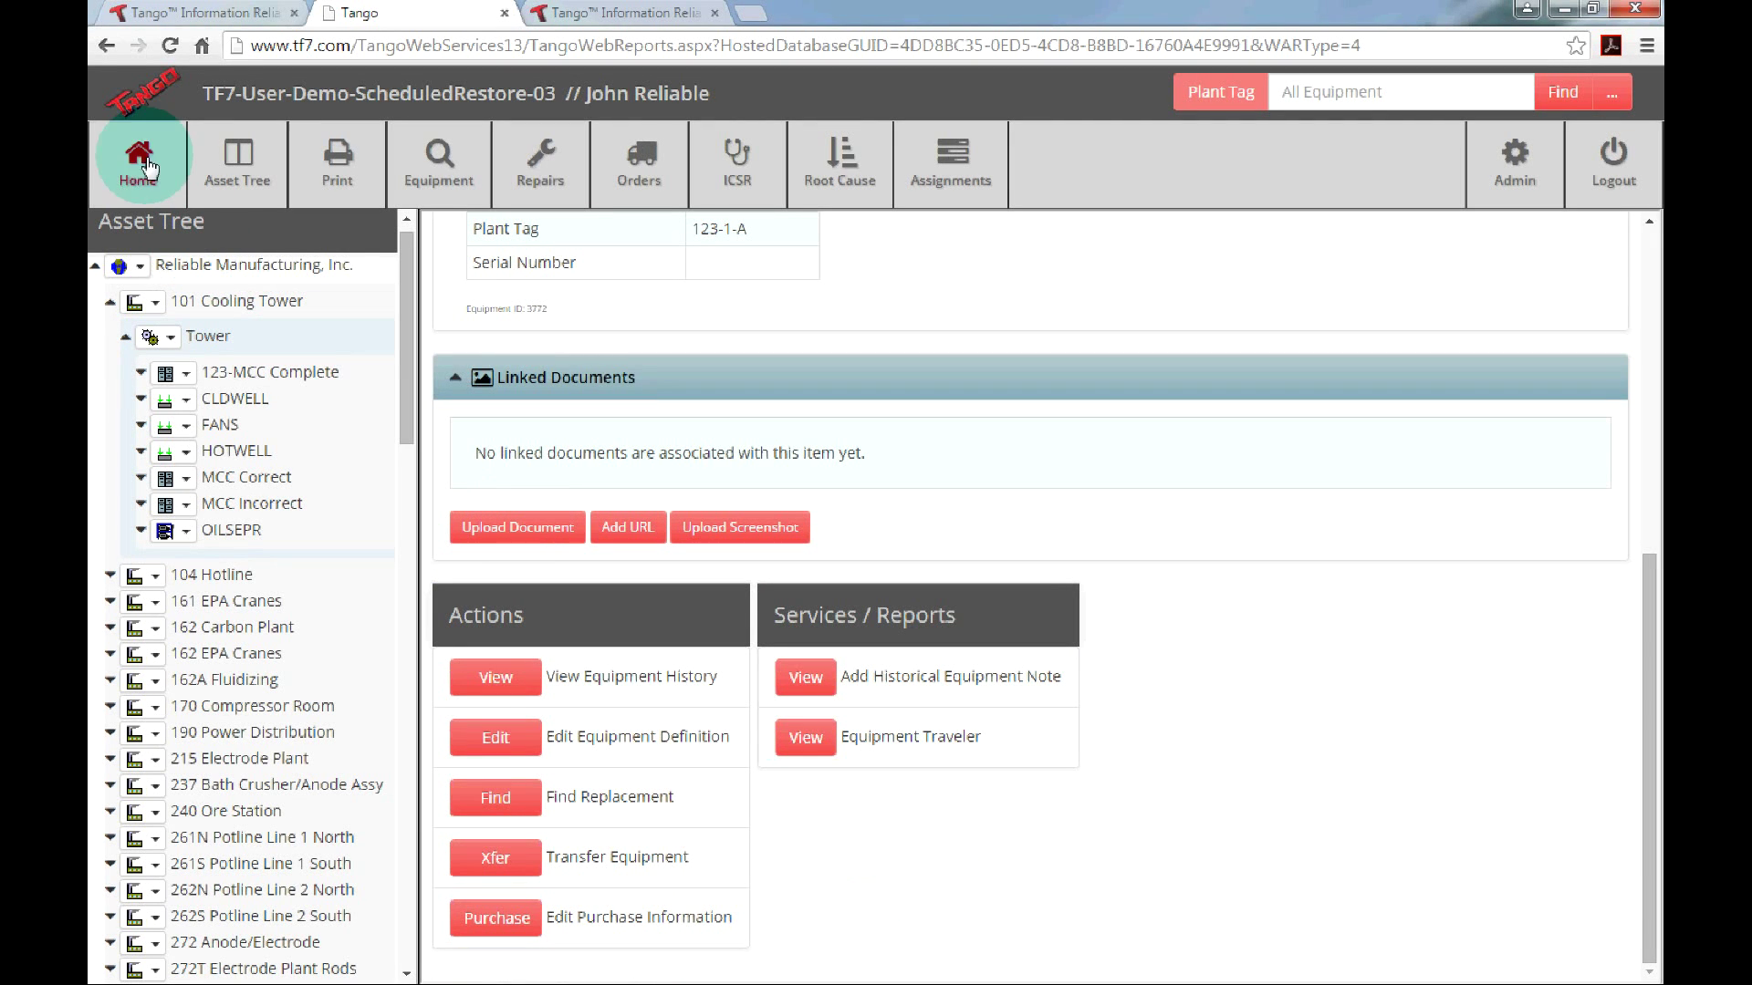
Return to 123-MCC Complete via Asset Tree and set Bucket Type and Amp Rating to True.
left_click(238, 163)
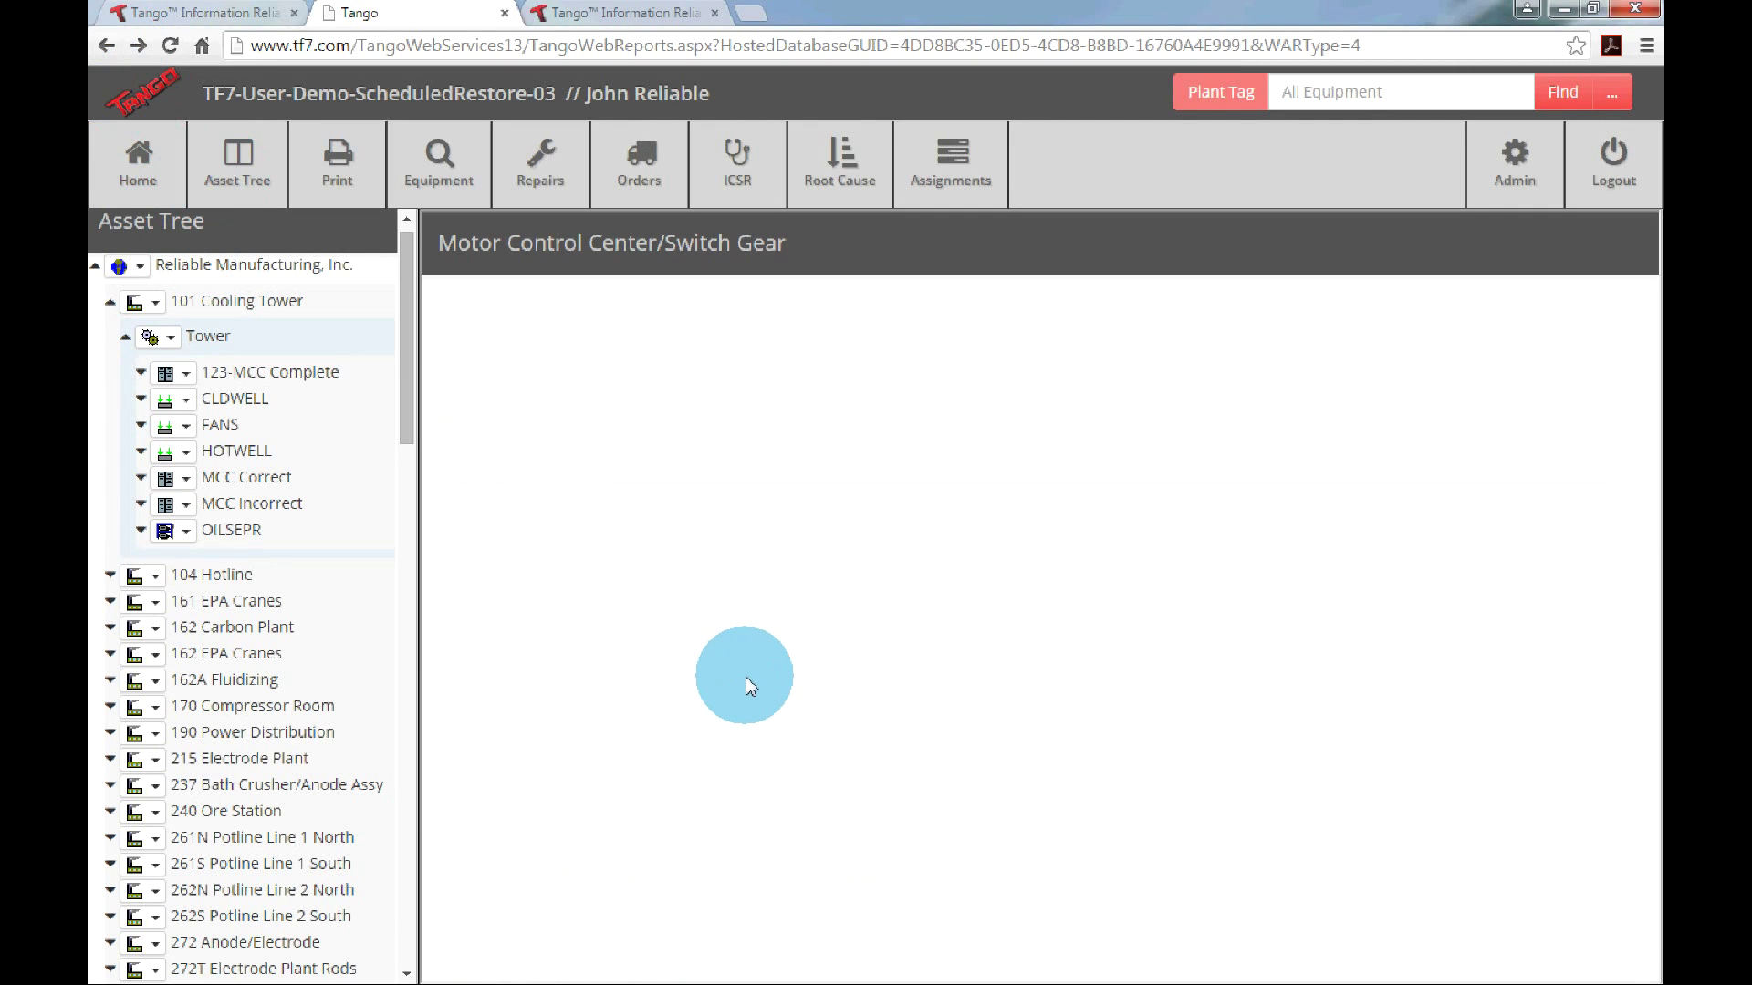
scroll(746, 685, "down", 3)
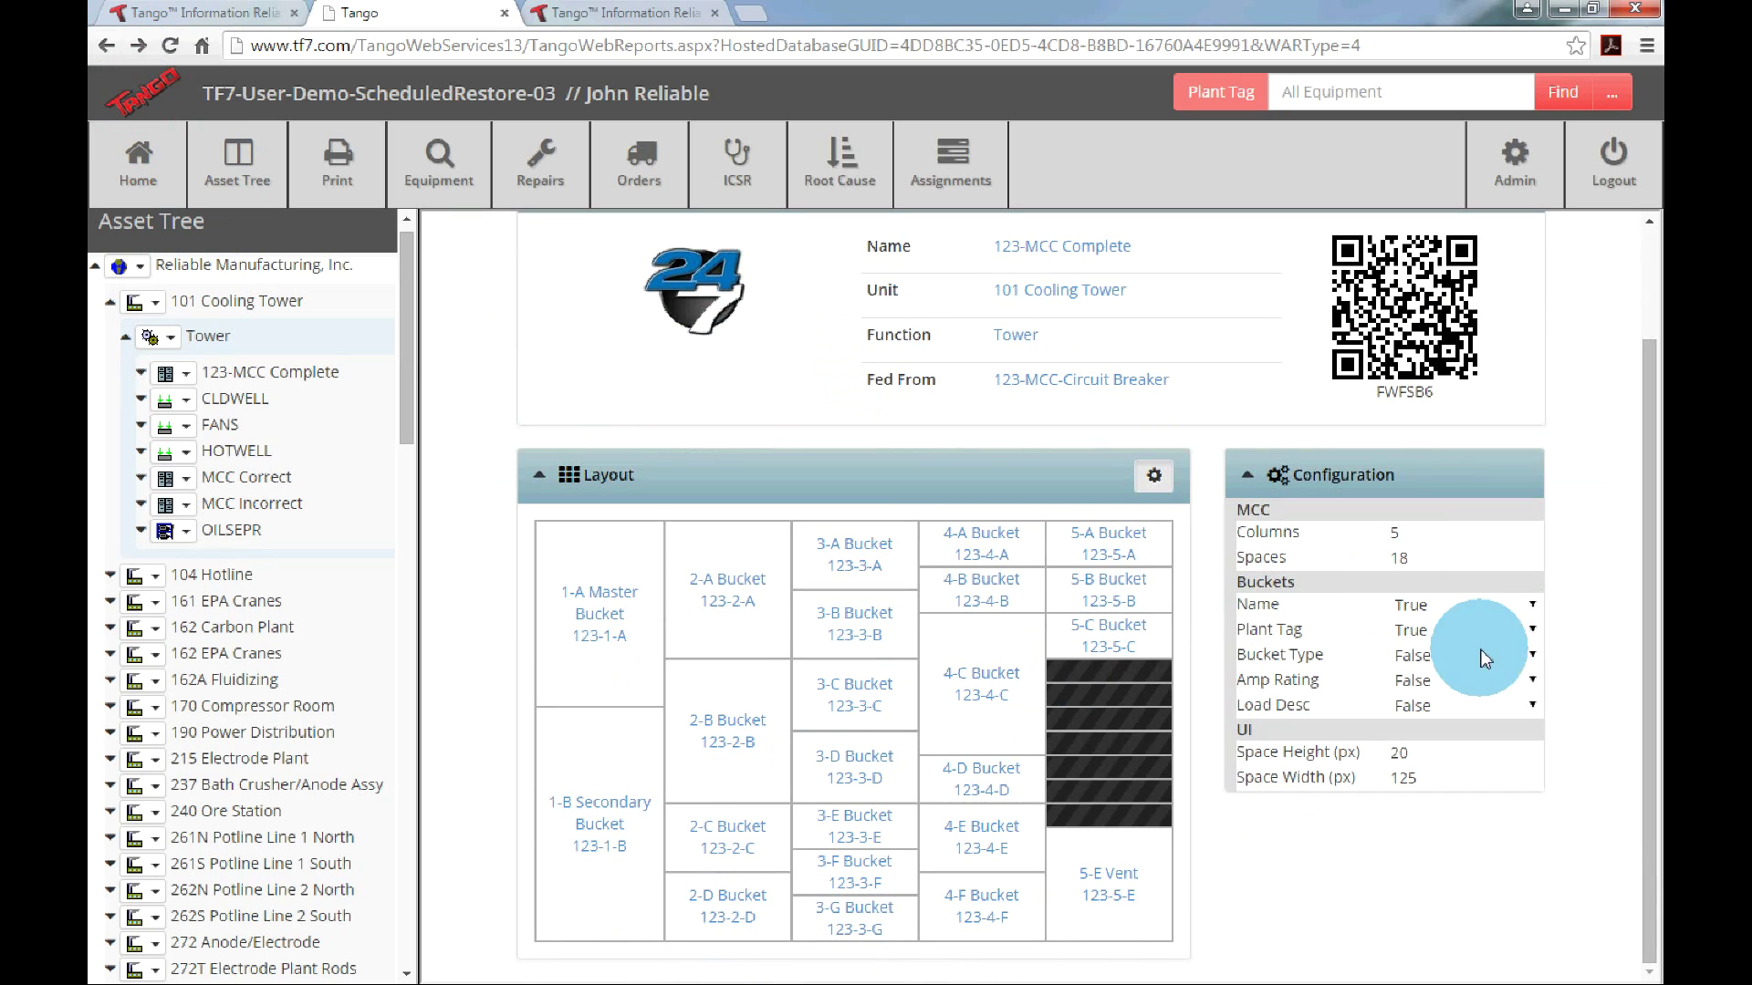
left_click(1523, 655)
left_click(1405, 694)
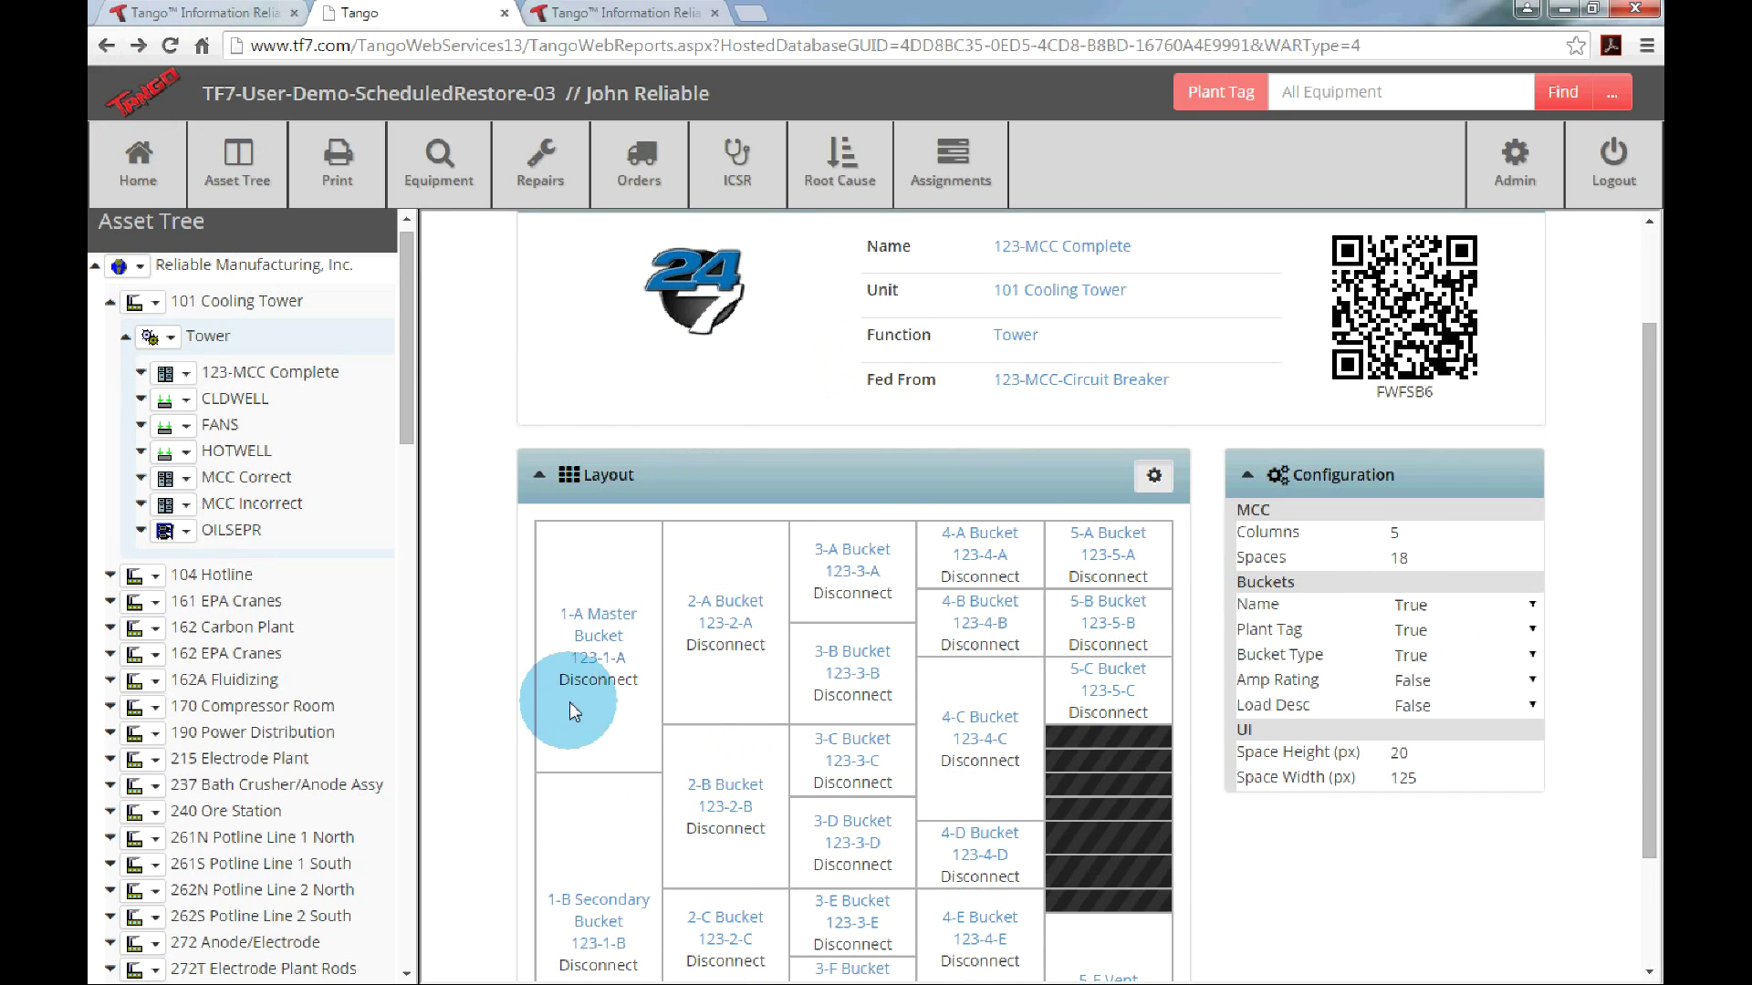
left_click(1423, 681)
left_click(1412, 725)
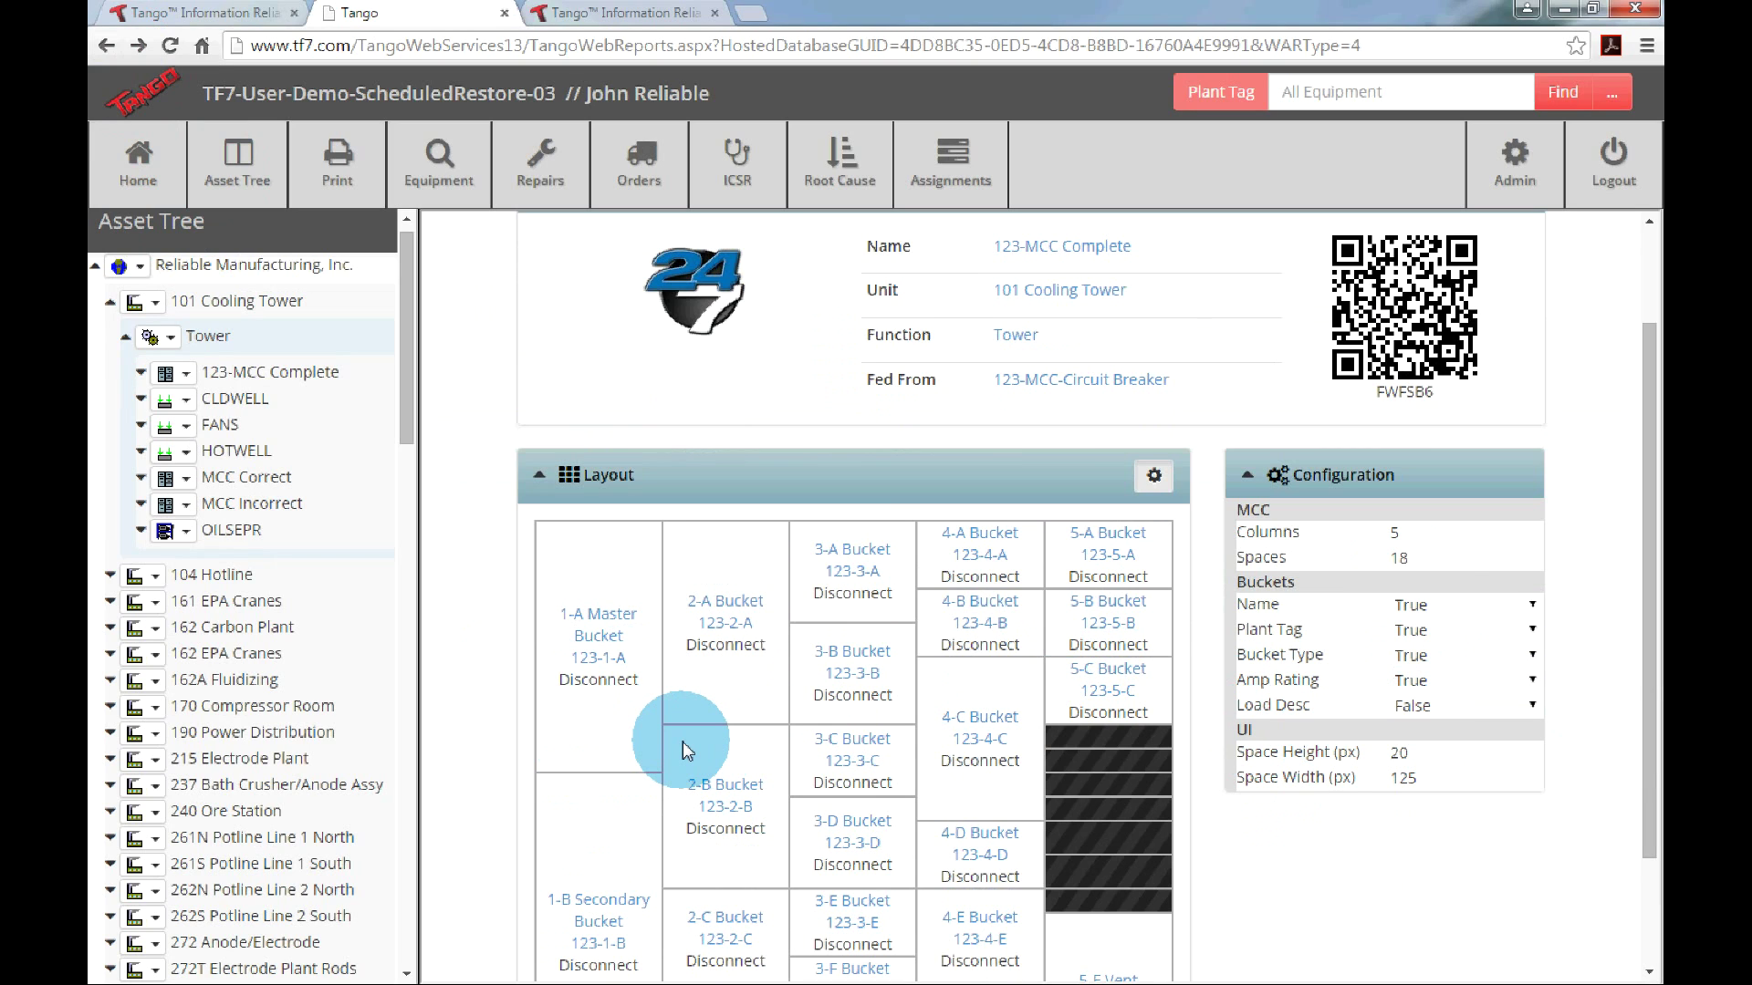